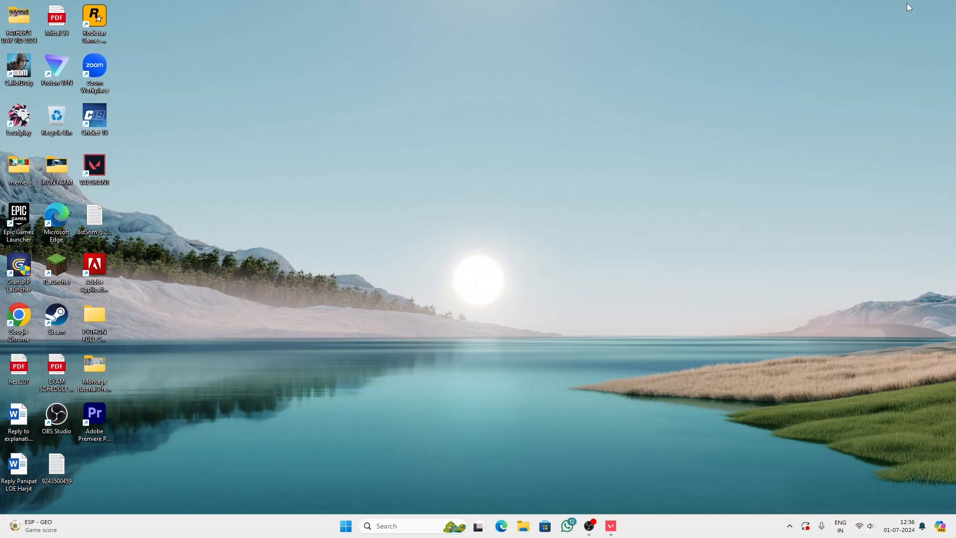
# Launch Adobe Premiere Pro and minimise the Montage tutorial Premiere Pro folder window.
pyautogui.click(589, 526)
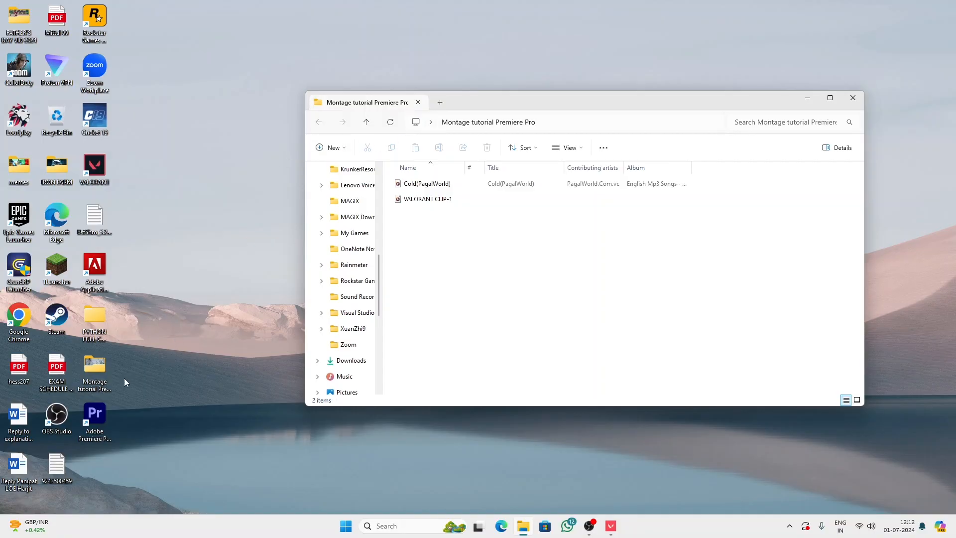
pyautogui.doubleClick(105, 418)
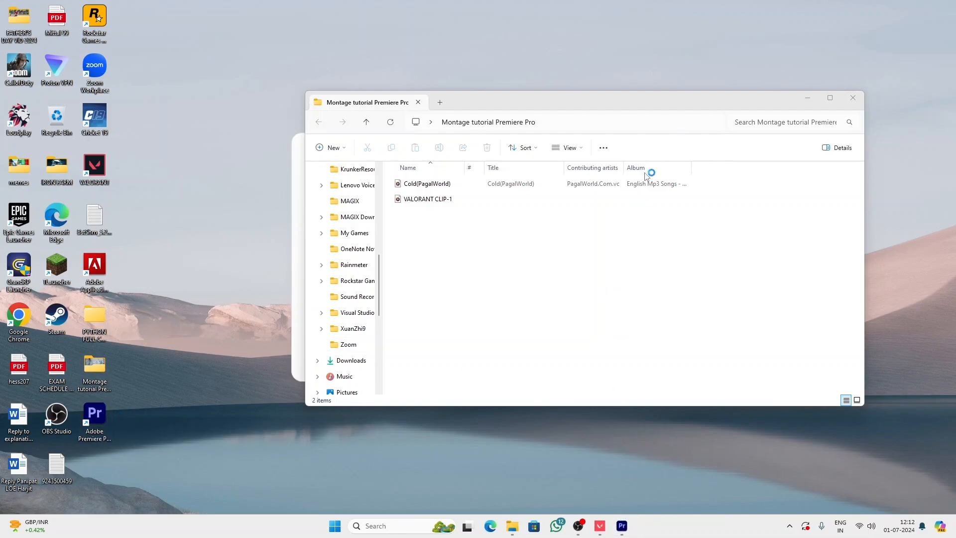
pyautogui.click(808, 98)
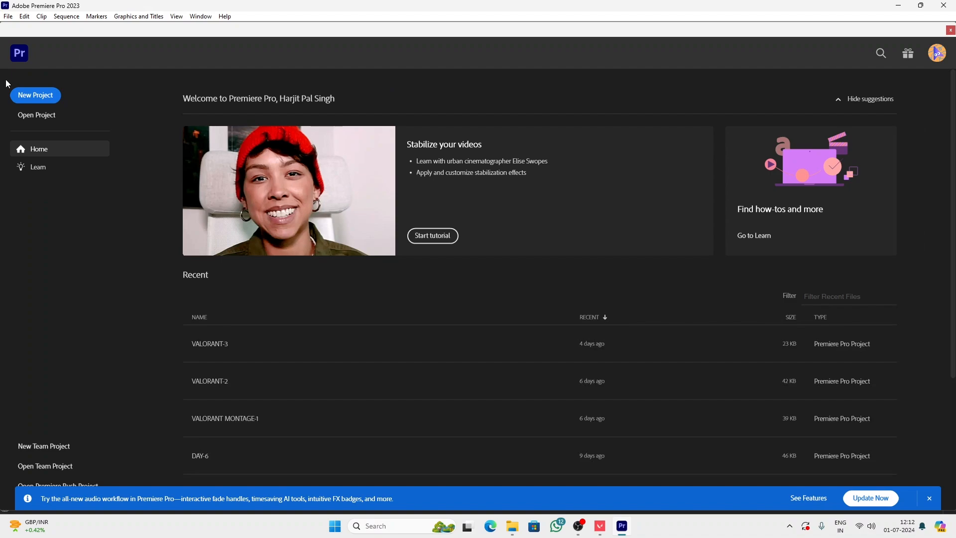
# Create a new project named VALORANT EDITNG TUTORIAL.
pyautogui.click(41, 96)
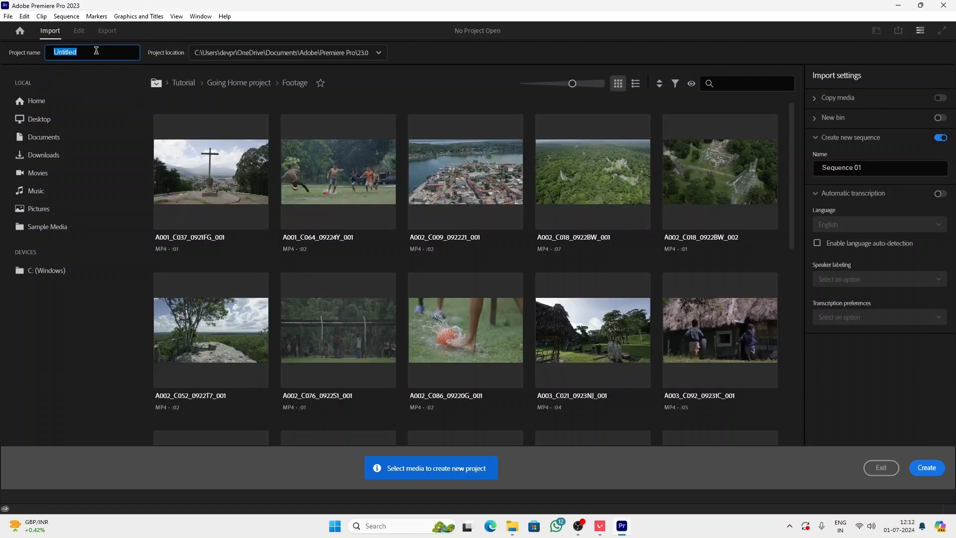
pyautogui.press('BackSpace')
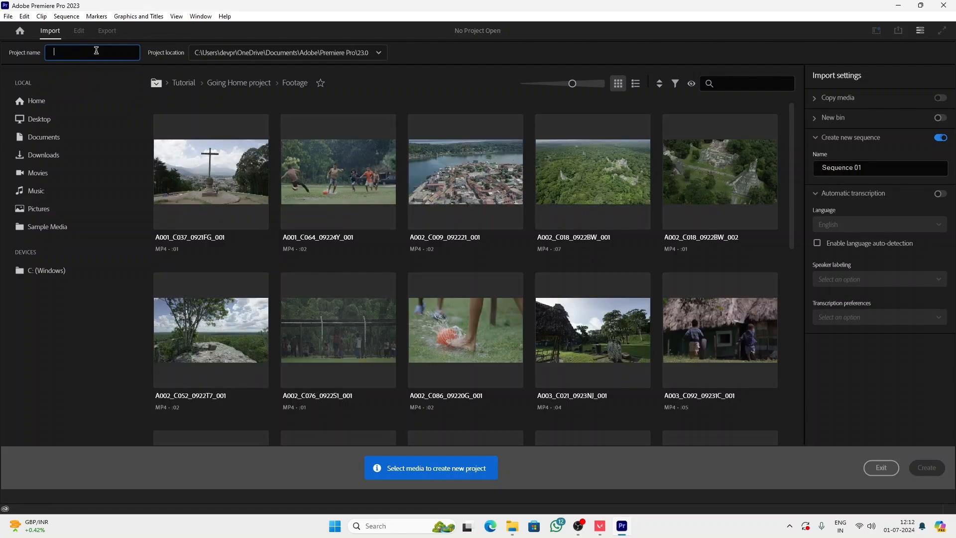
pyautogui.write('VA')
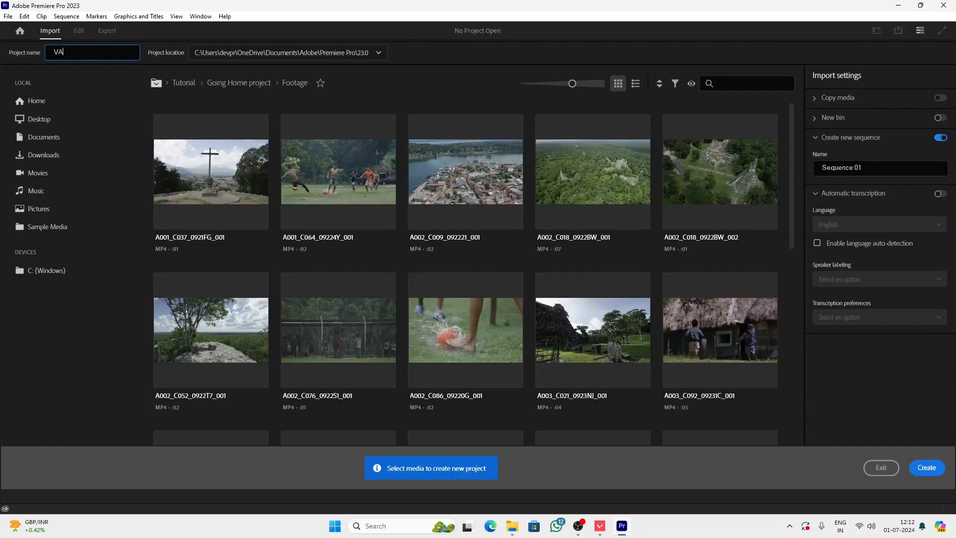
pyautogui.write('LORANT EDITNG TUTORIAL')
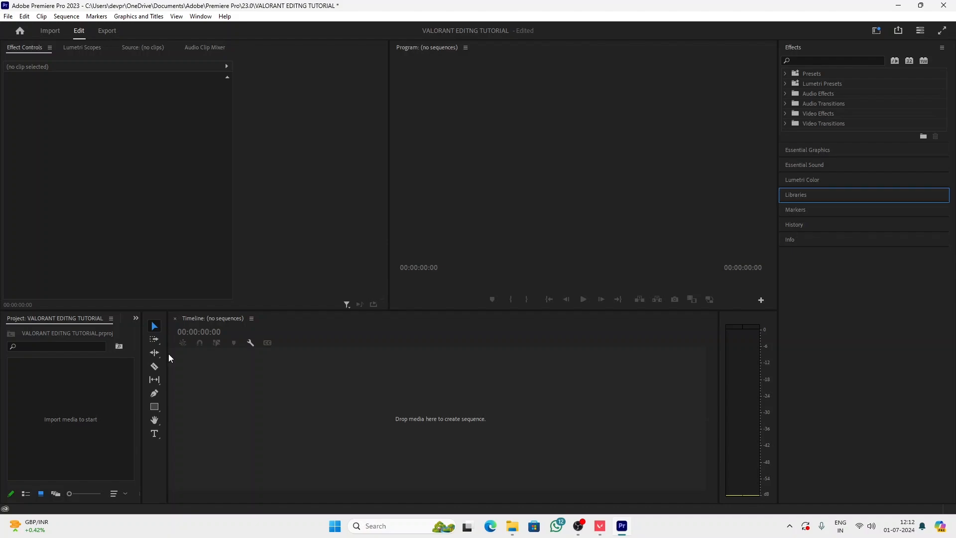
# Widen the project panel slightly and choose the Effects workspace.
pyautogui.moveTo(142, 363); pyautogui.dragTo(152, 363)
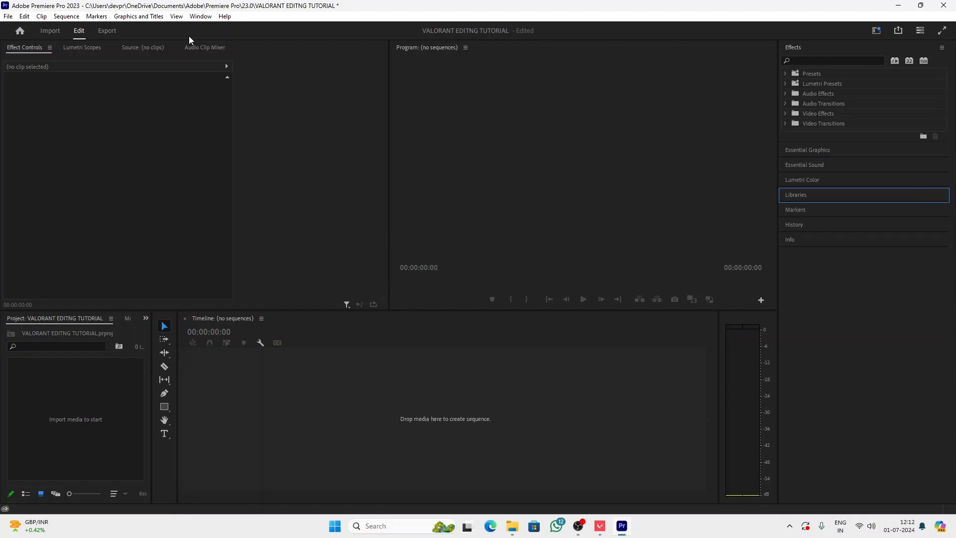
pyautogui.click(199, 17)
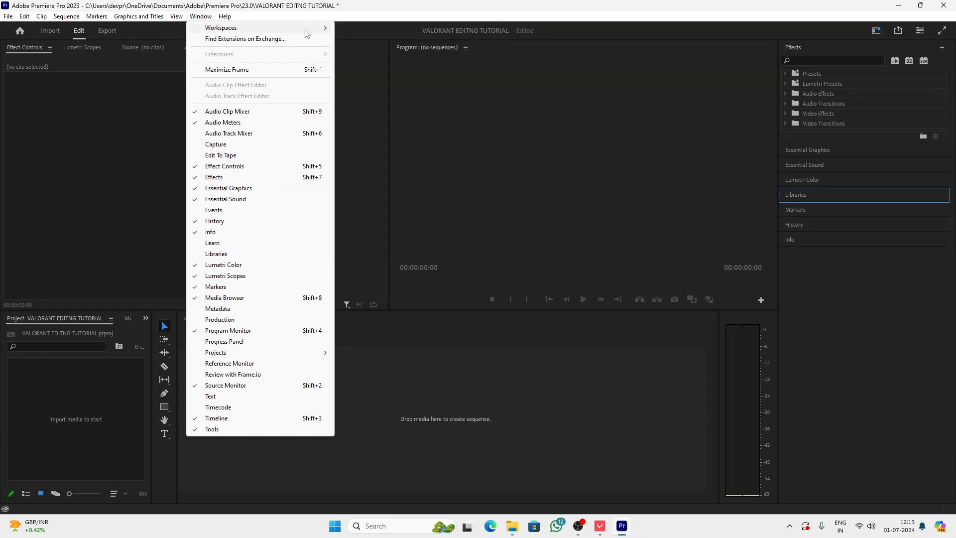
pyautogui.moveTo(306, 30)
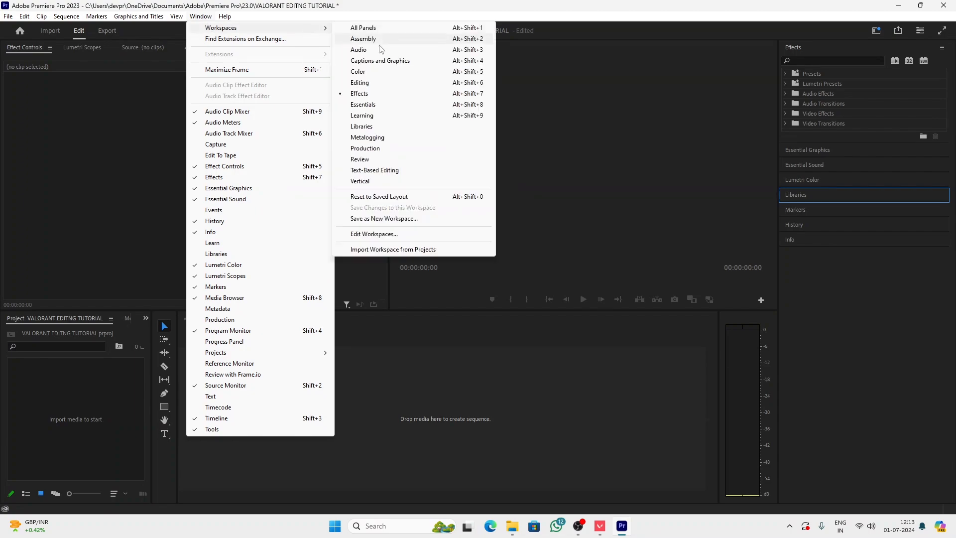
pyautogui.click(404, 94)
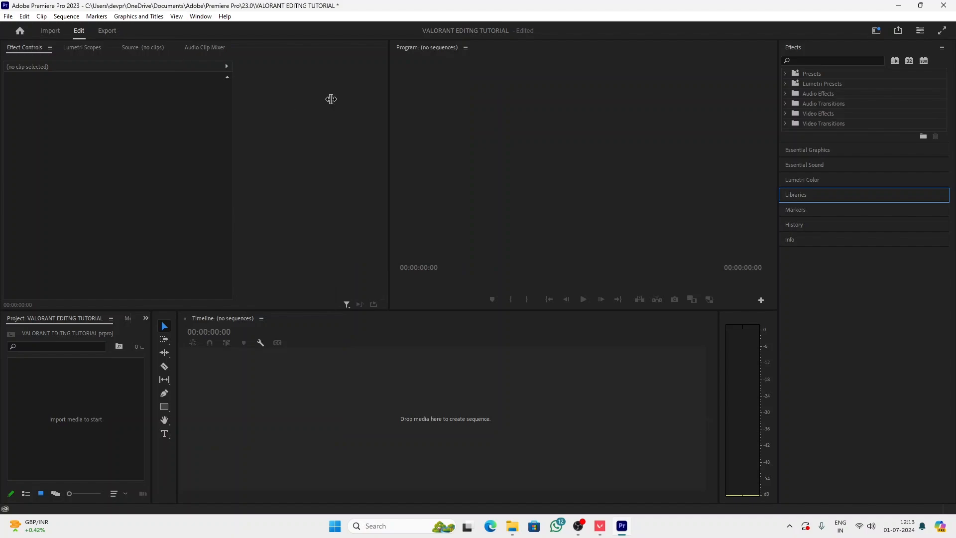
# Import VALORANT CLIP-1 and the Cold(PagalWorld) song from the Montage tutorial folder into the project, and close the folder window.
pyautogui.click(514, 530)
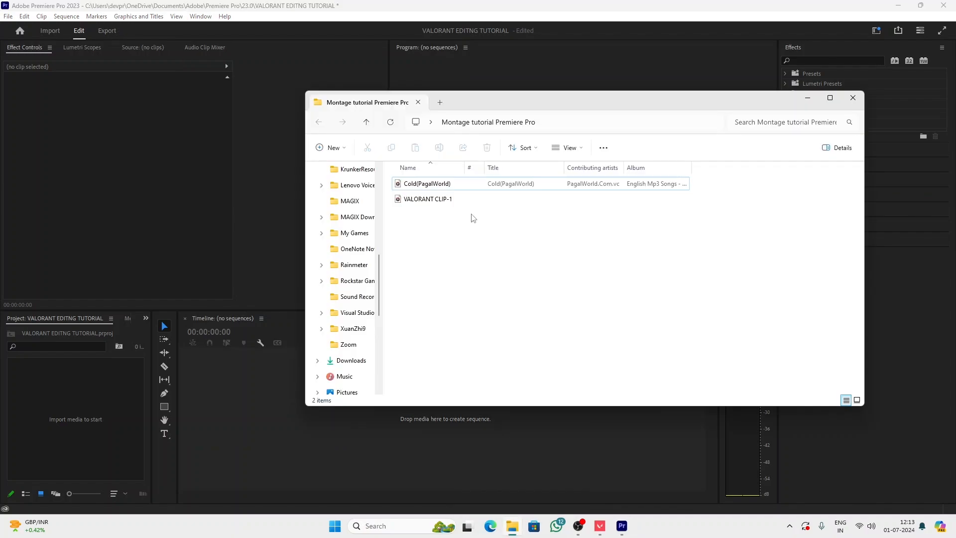
pyautogui.click(463, 199)
pyautogui.moveTo(463, 202); pyautogui.dragTo(54, 417)
pyautogui.moveTo(438, 184); pyautogui.dragTo(80, 462)
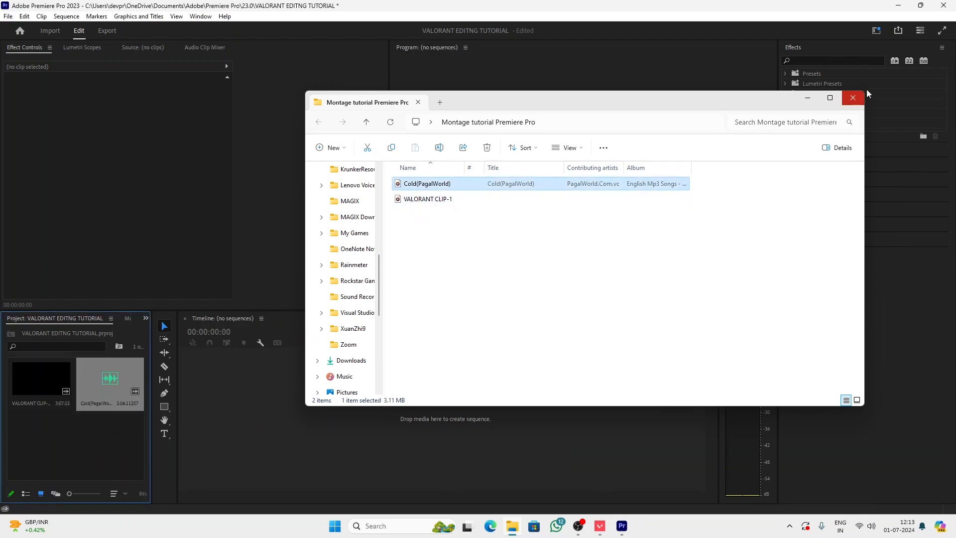
pyautogui.click(852, 98)
pyautogui.click(55, 435)
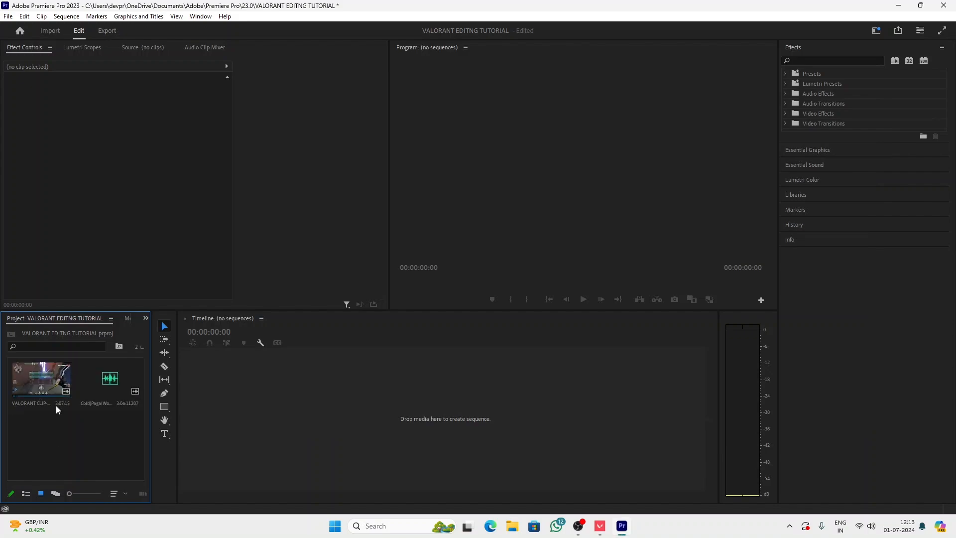
# Create a new sequence from VALORANT CLIP-1 and return the playhead to the sequence start.
pyautogui.rightClick(32, 389)
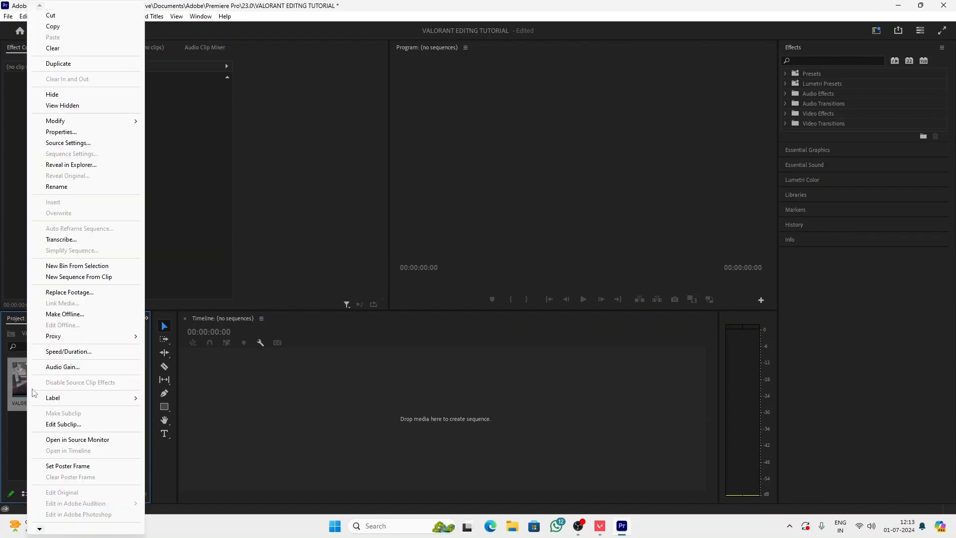
pyautogui.click(74, 278)
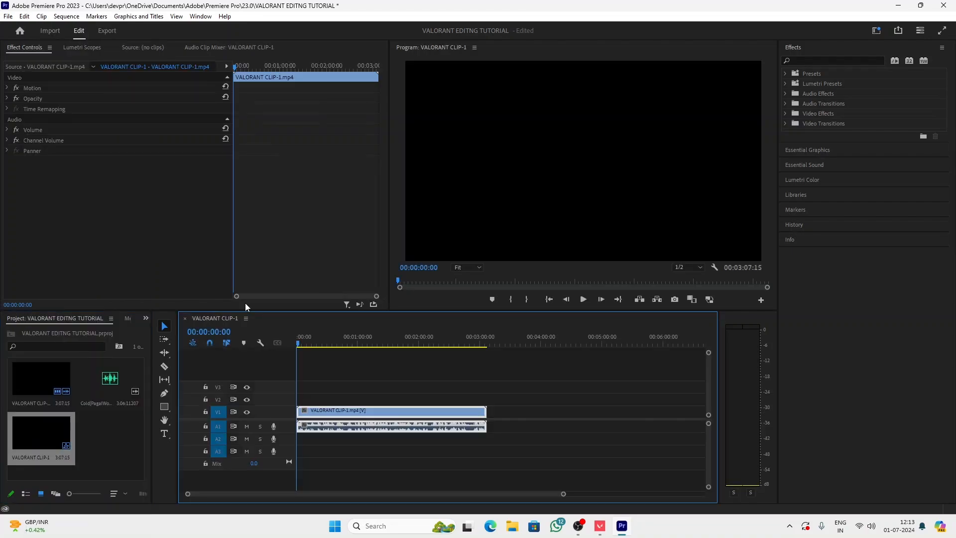
pyautogui.click(340, 343)
pyautogui.moveTo(340, 344); pyautogui.dragTo(270, 352)
# Append a second copy of VALORANT CLIP-1 behind the first on the timeline and undo the addition.
pyautogui.moveTo(56, 397); pyautogui.dragTo(580, 413)
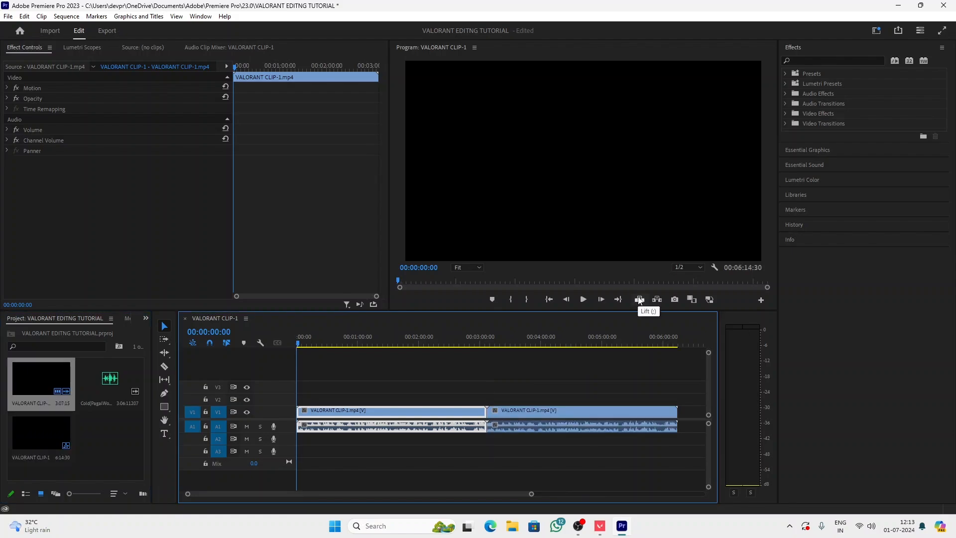
pyautogui.hotkey('ctrl', 'z')
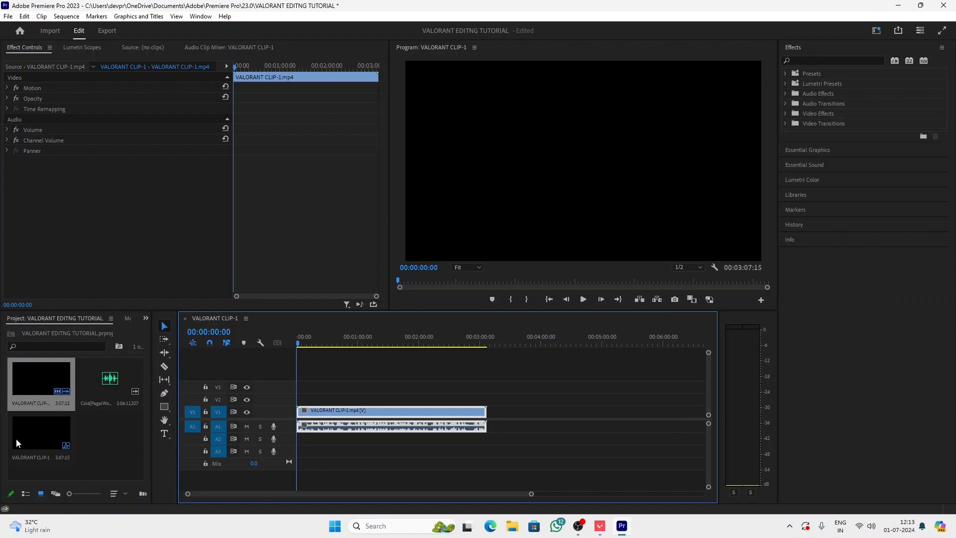
# Preview the opening seconds of the VALORANT clip on the timeline.
pyautogui.click(300, 343)
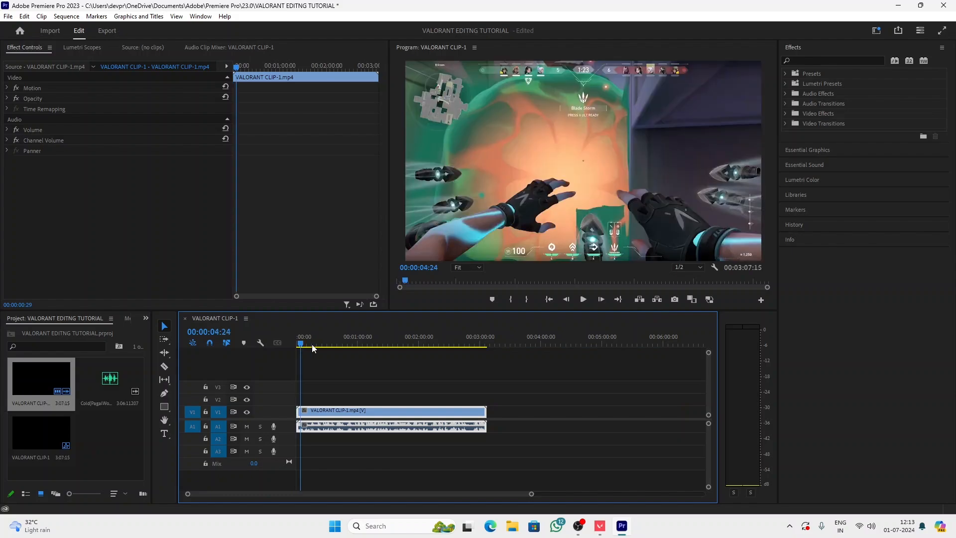
pyautogui.moveTo(314, 348); pyautogui.dragTo(297, 347)
pyautogui.press('space')
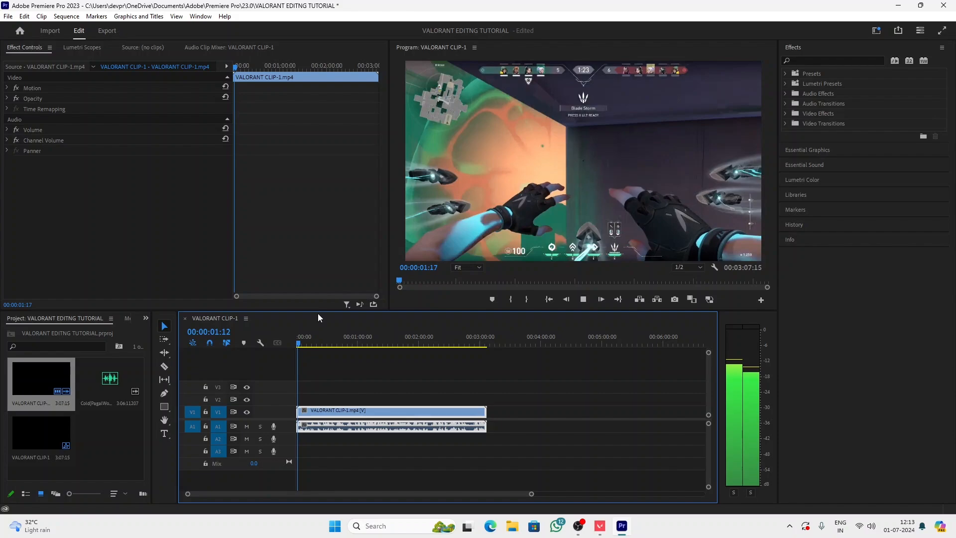
pyautogui.press('space')
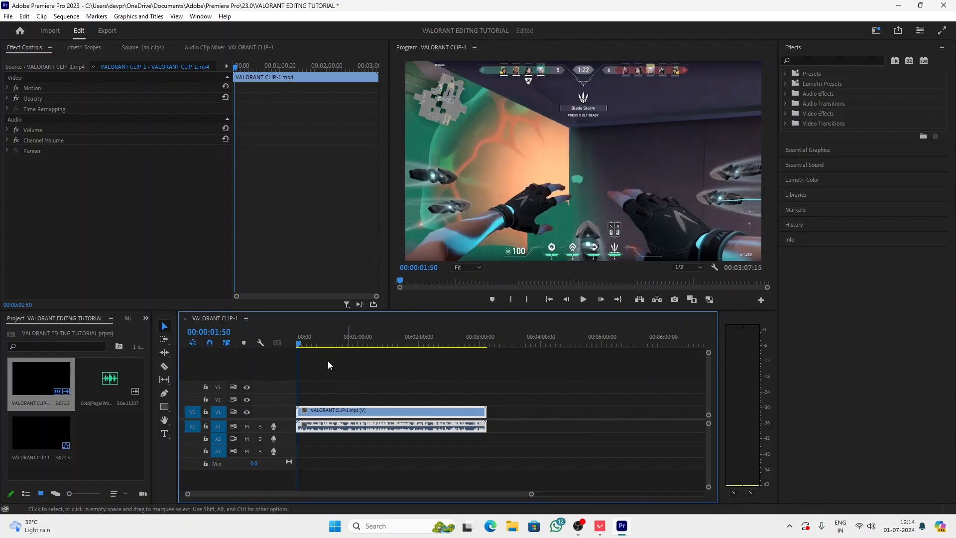
pyautogui.hotkey('alt', 'Tab')
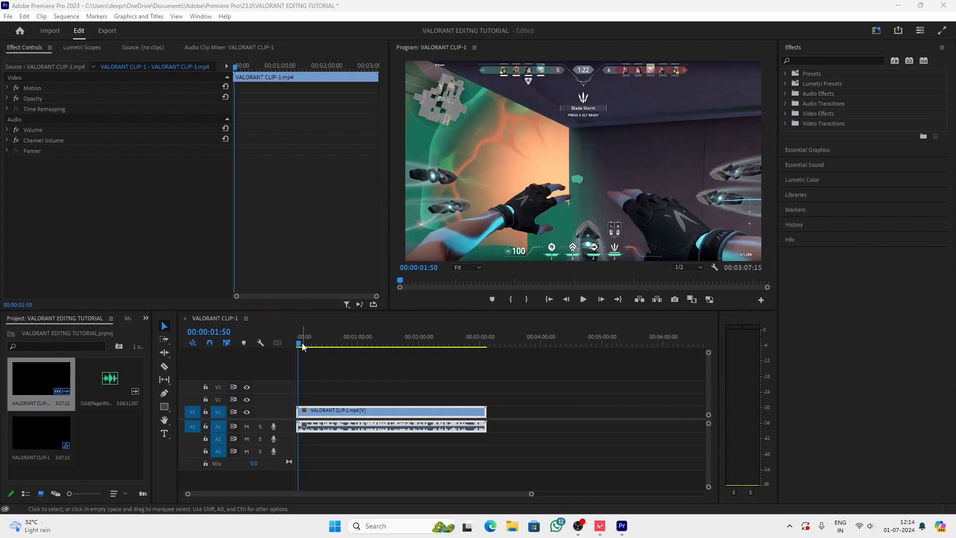
# Split the VALORANT clip with the Razor tool at 00:00:22:11, just after the final kill.
pyautogui.moveTo(302, 347); pyautogui.dragTo(318, 347)
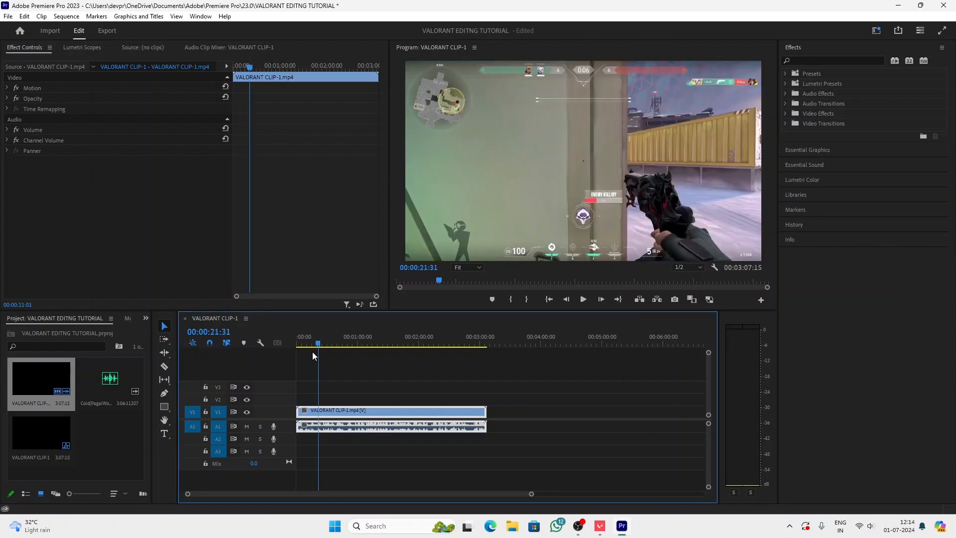
pyautogui.press('space')
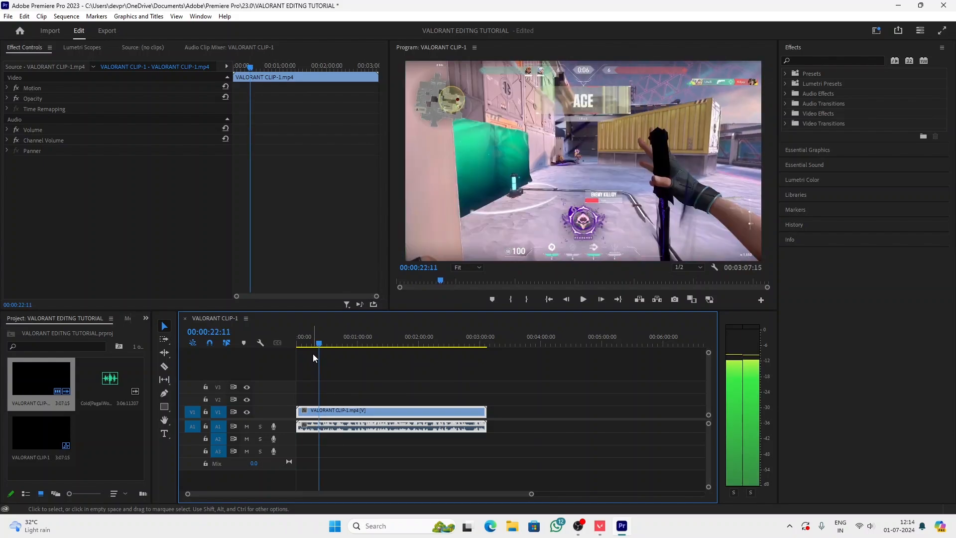
pyautogui.press('c')
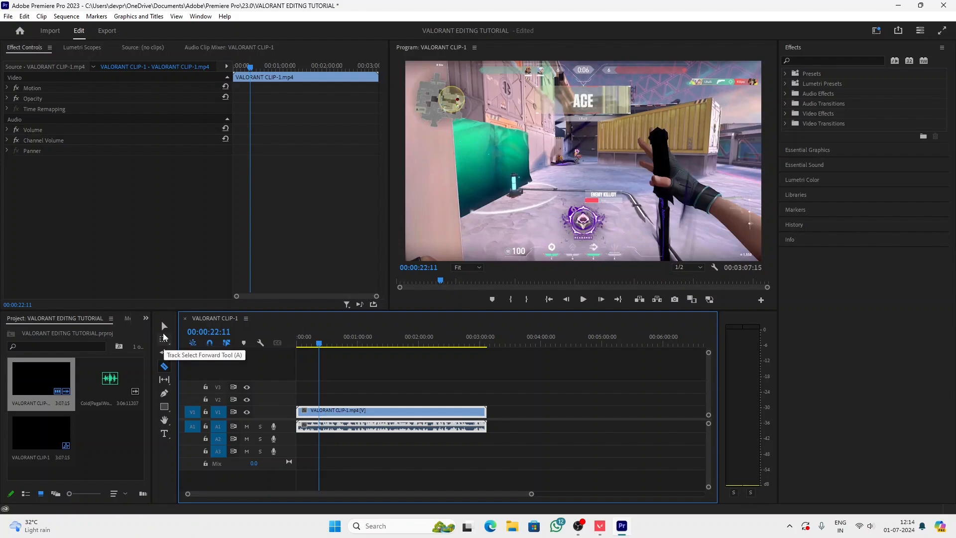
pyautogui.click(165, 326)
pyautogui.click(165, 369)
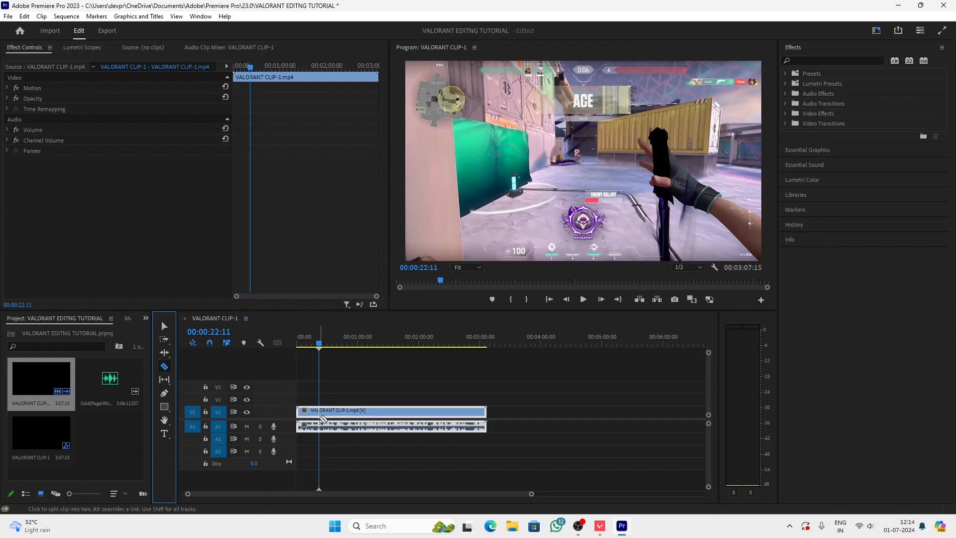
pyautogui.click(321, 413)
# Delete the portion of the VALORANT clip that follows the cut.
pyautogui.press('v')
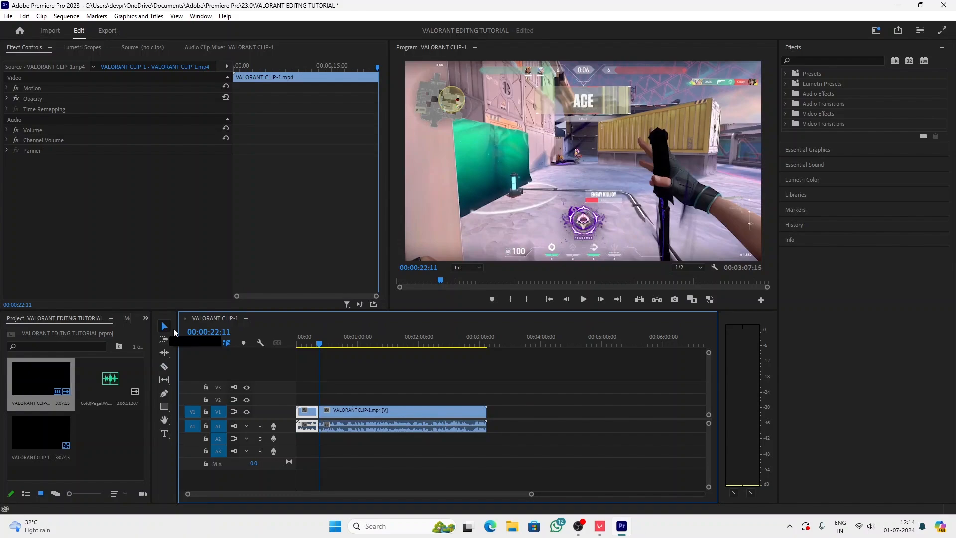
pyautogui.click(331, 410)
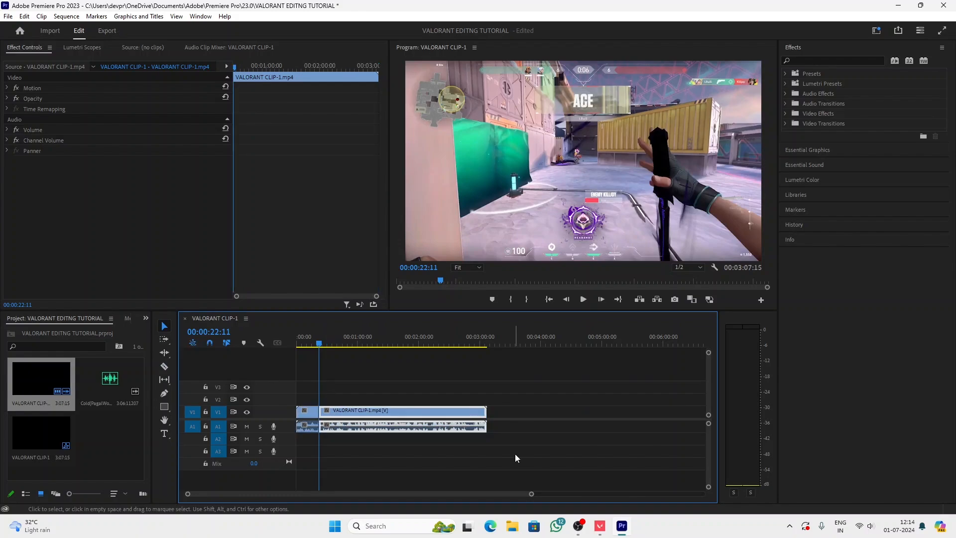
pyautogui.press('Delete')
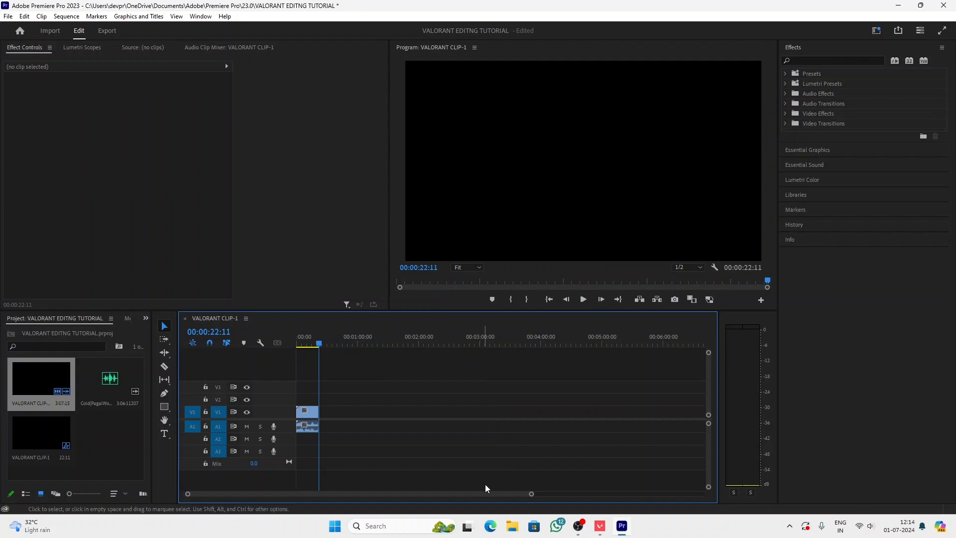
# Place the Cold(PagalWorld) song on audio track A2, starting at the beginning of the sequence.
pyautogui.moveTo(531, 494); pyautogui.dragTo(415, 497)
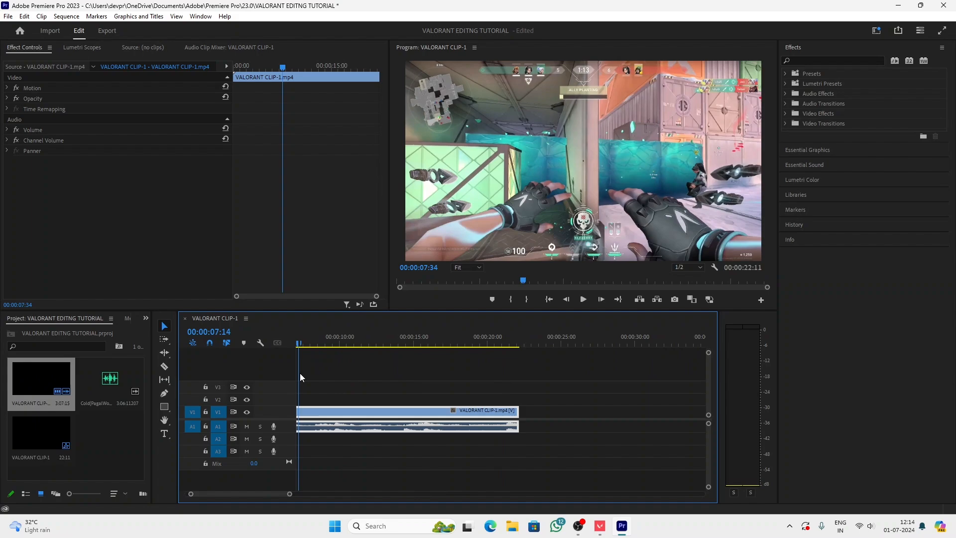
pyautogui.press('Home')
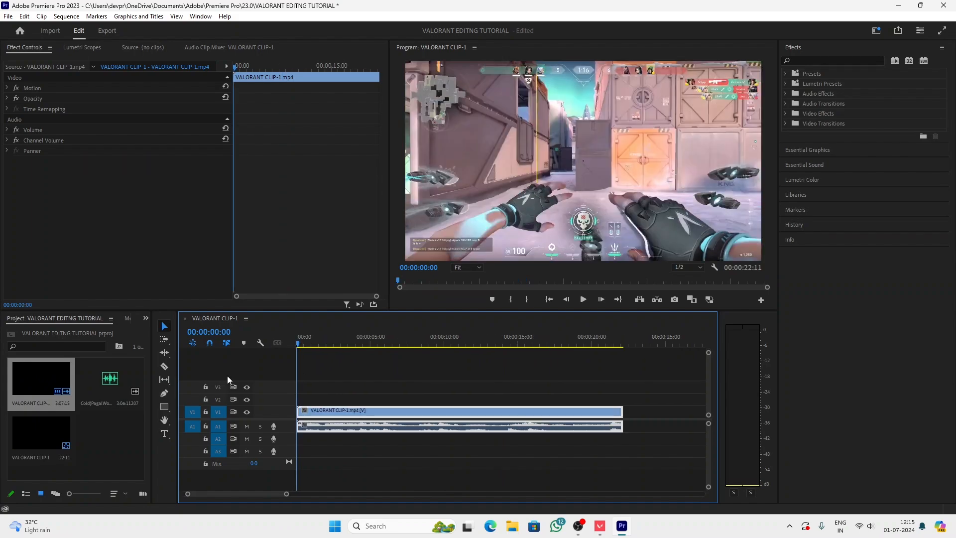
pyautogui.moveTo(110, 381); pyautogui.dragTo(304, 443)
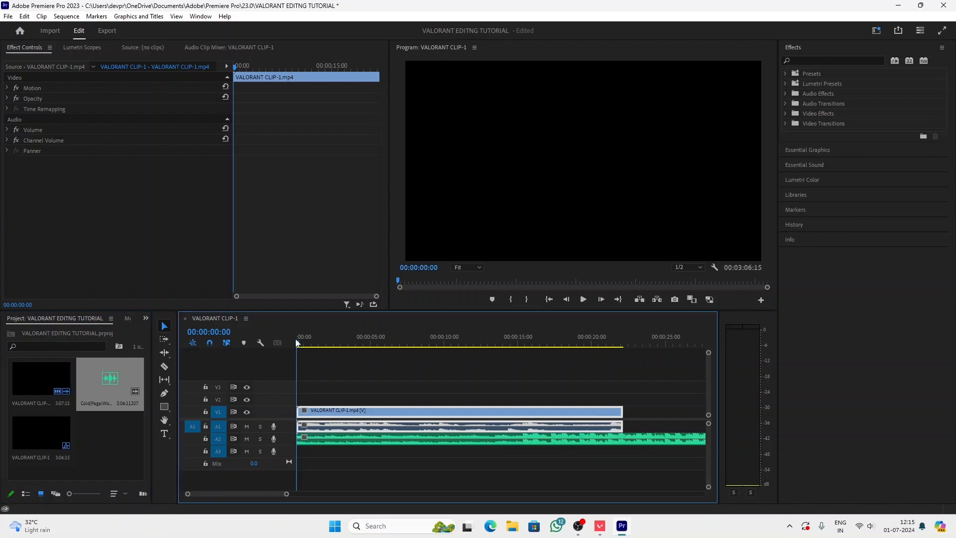
# Split the song on audio track A2 with the Razor tool at 00:00:15:09.
pyautogui.click(389, 440)
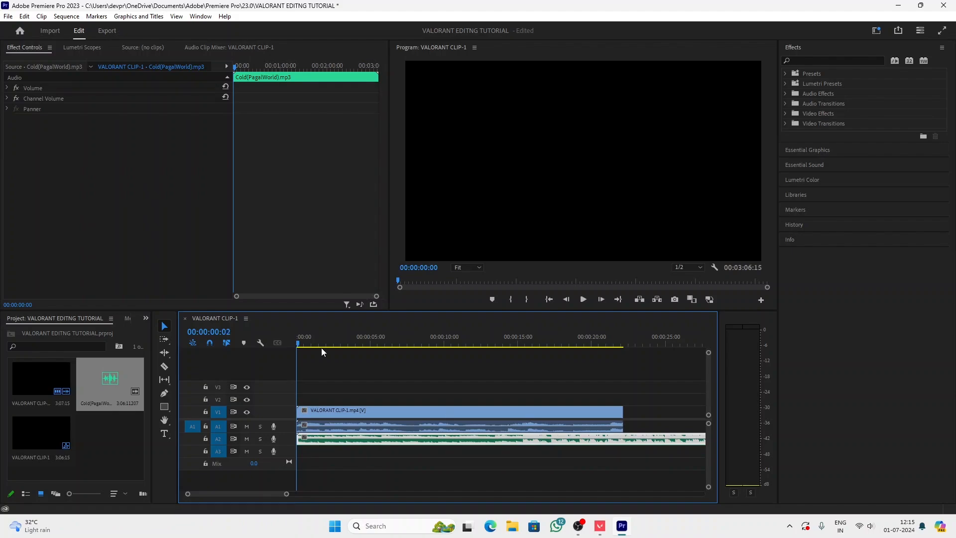
pyautogui.moveTo(321, 348); pyautogui.dragTo(522, 387)
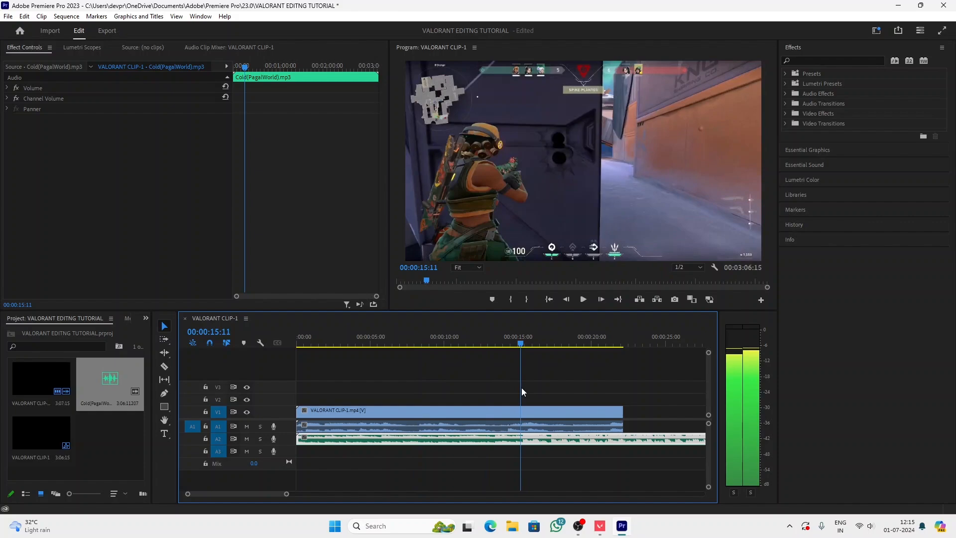
pyautogui.press('c')
pyautogui.click(520, 439)
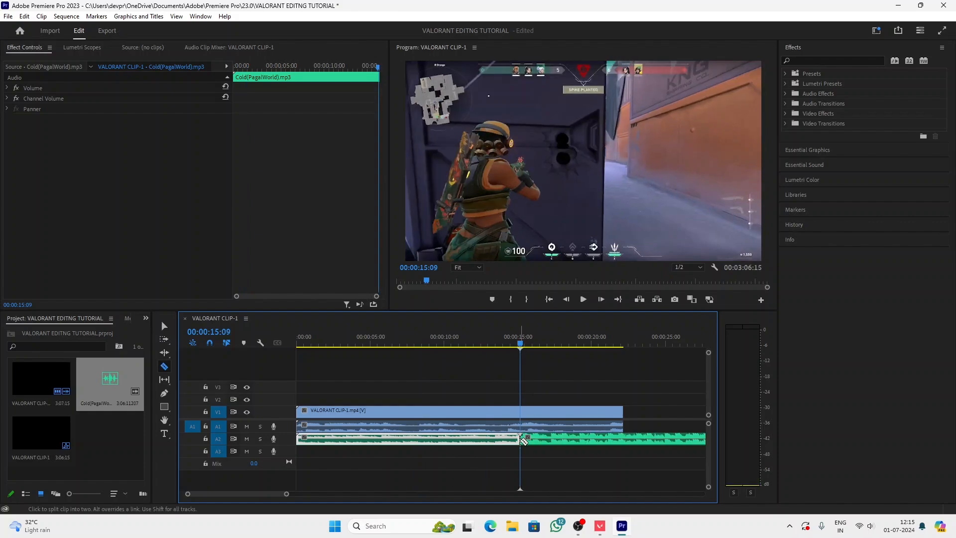
# Ripple-delete the part of the song before the cut on audio track A2, closing the gap.
pyautogui.press('v')
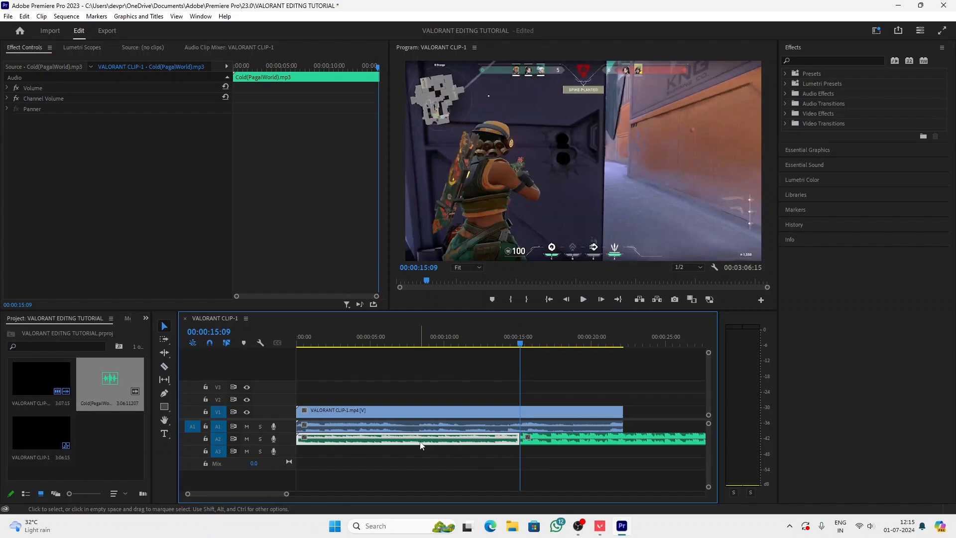
pyautogui.hotkey('shift', 'Delete')
pyautogui.click(423, 412)
# Play the sequence from the beginning to check how the trimmed song fits the gameplay.
pyautogui.click(389, 338)
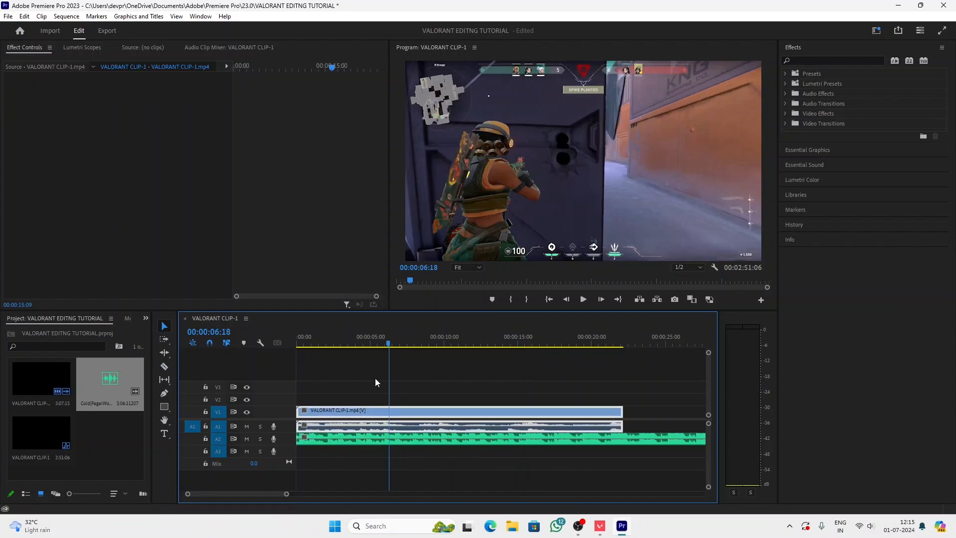
pyautogui.press('Home')
pyautogui.press('space')
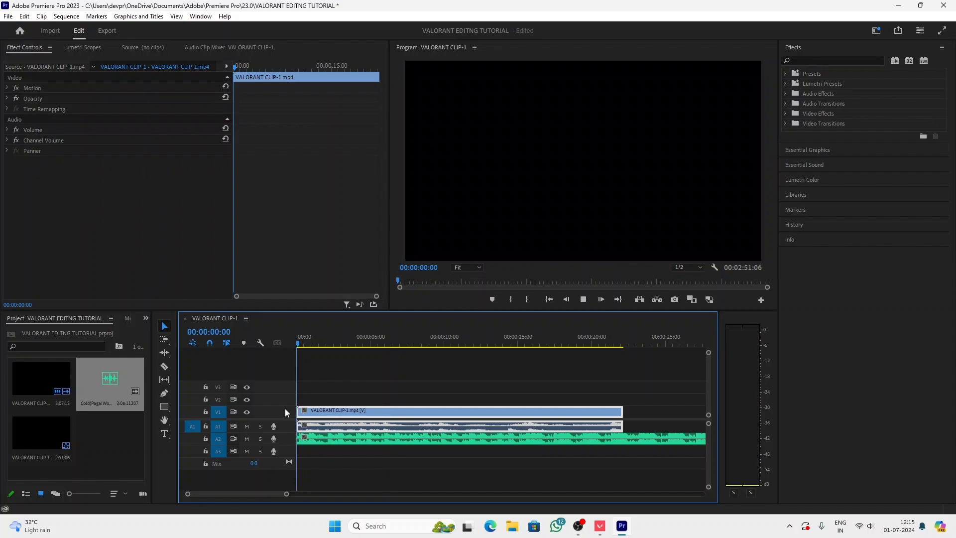
pyautogui.press('space')
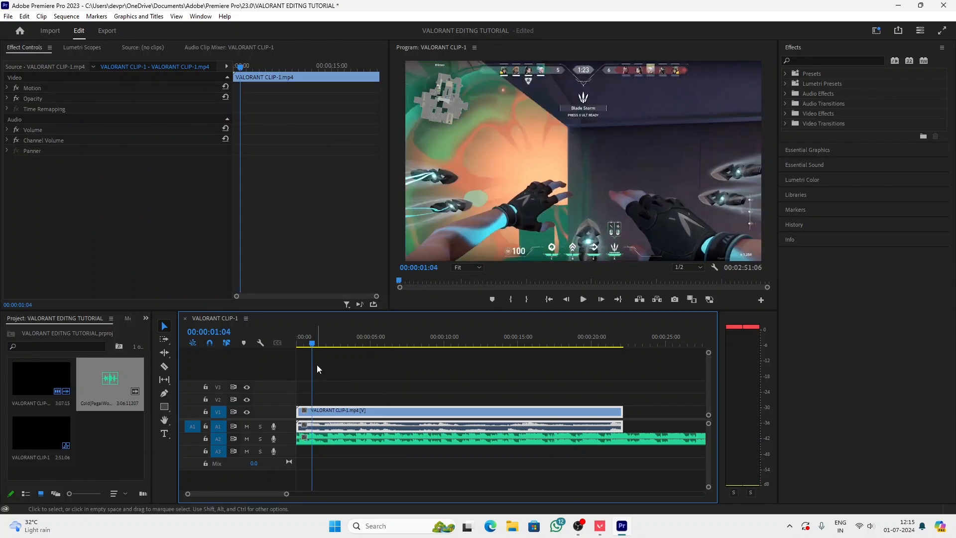
pyautogui.press('space')
pyautogui.press('space')
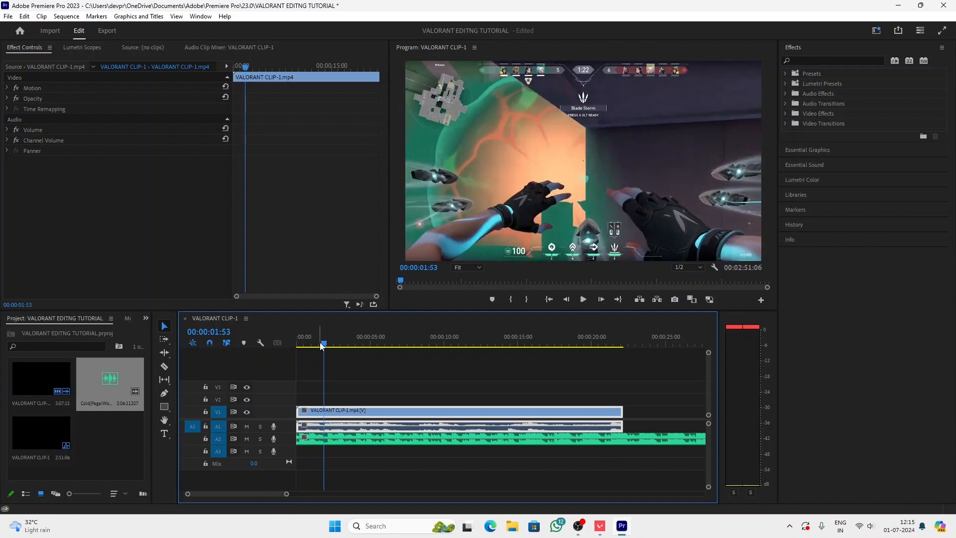
pyautogui.press('Home')
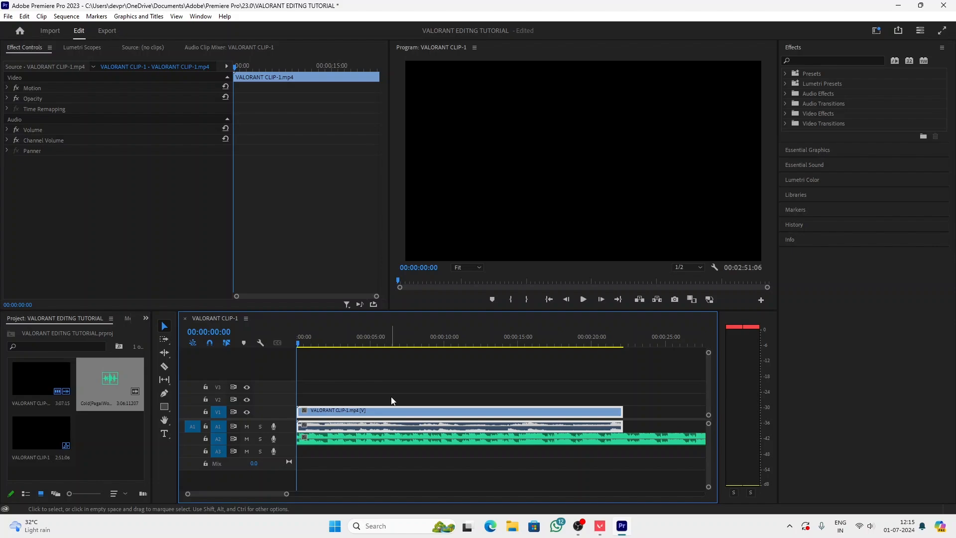
pyautogui.press('space')
pyautogui.press('space')
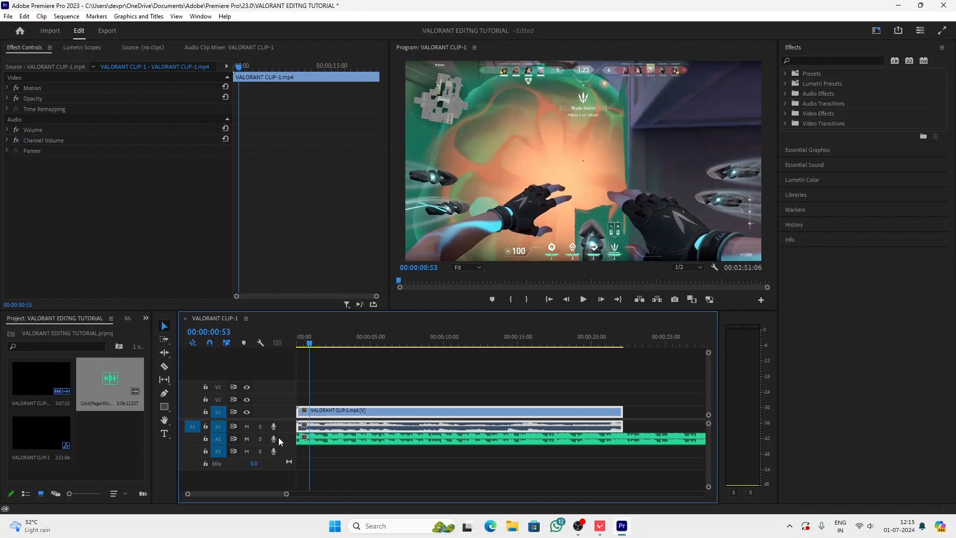
pyautogui.click(112, 437)
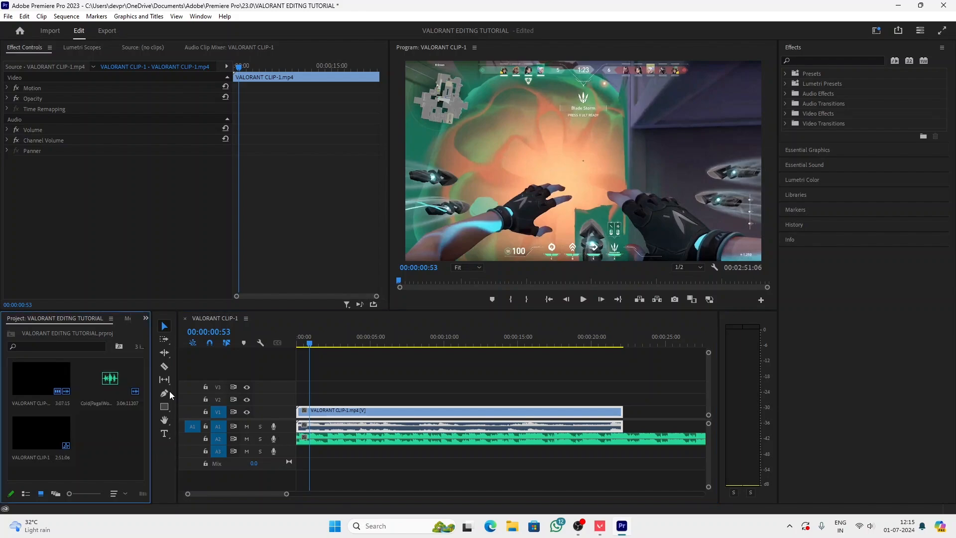
pyautogui.click(9, 18)
pyautogui.moveTo(17, 28)
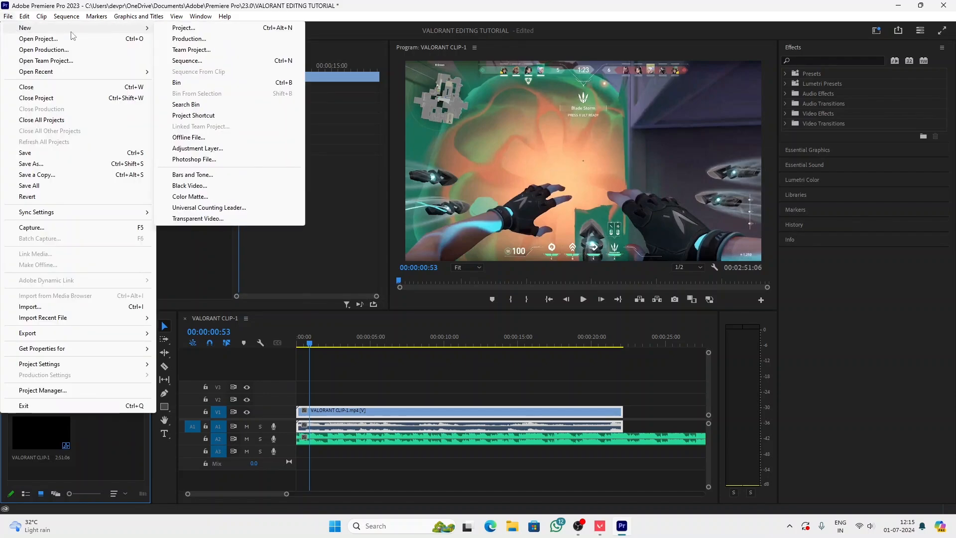
pyautogui.click(198, 148)
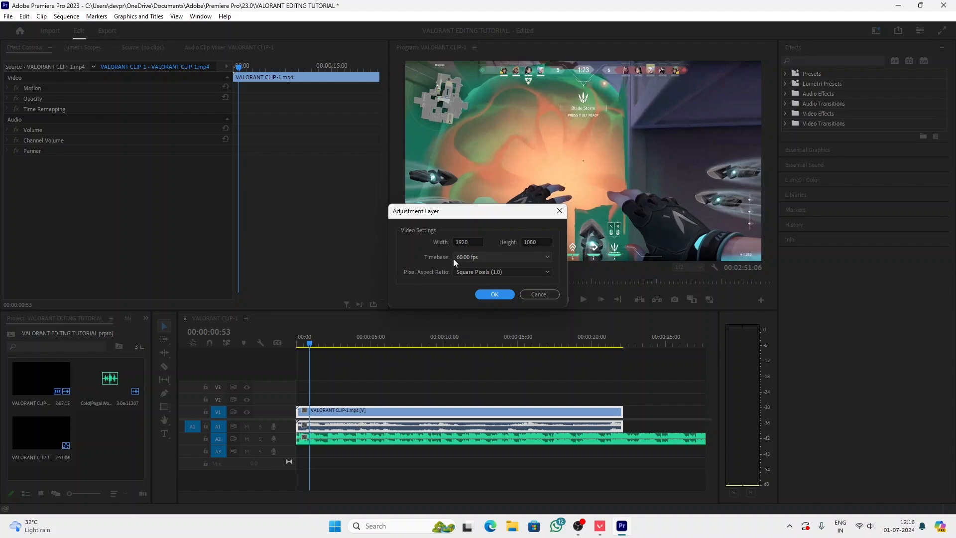
pyautogui.press('Return')
# Check the frame size and frame rate in the properties of the source video VALORANT CLIP-1.mp4.
pyautogui.rightClick(55, 391)
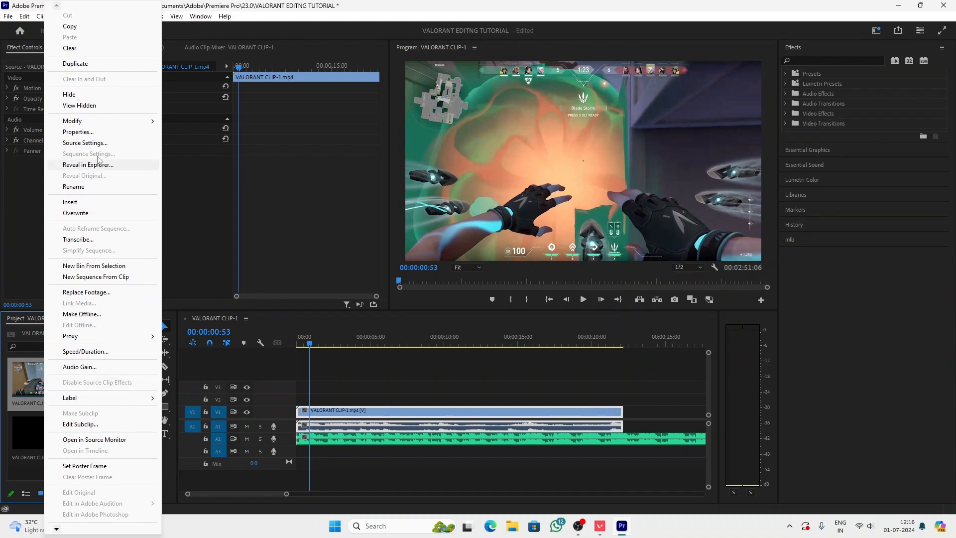
pyautogui.click(93, 132)
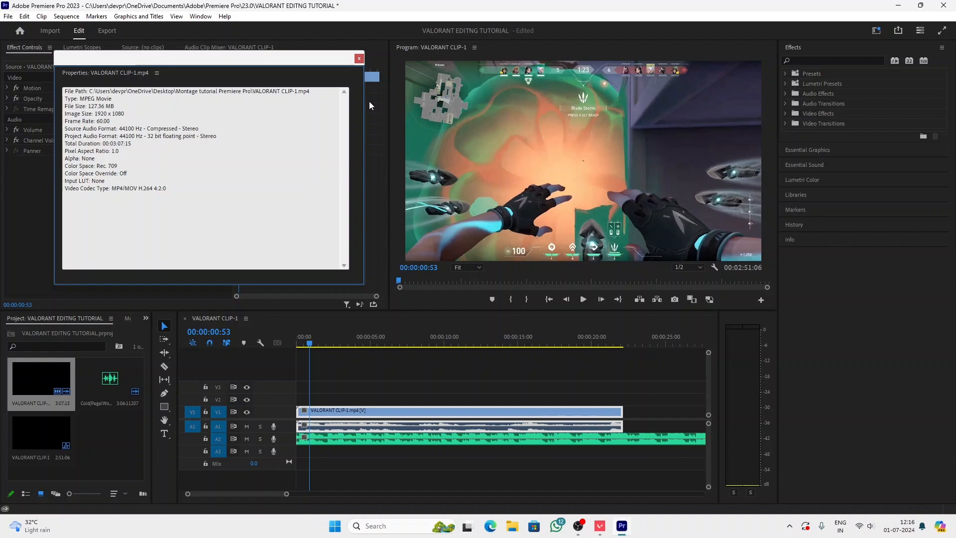
pyautogui.click(358, 60)
# Create an adjustment layer of 1920 x 1080 at 60.00 fps with square pixels.
pyautogui.click(52, 26)
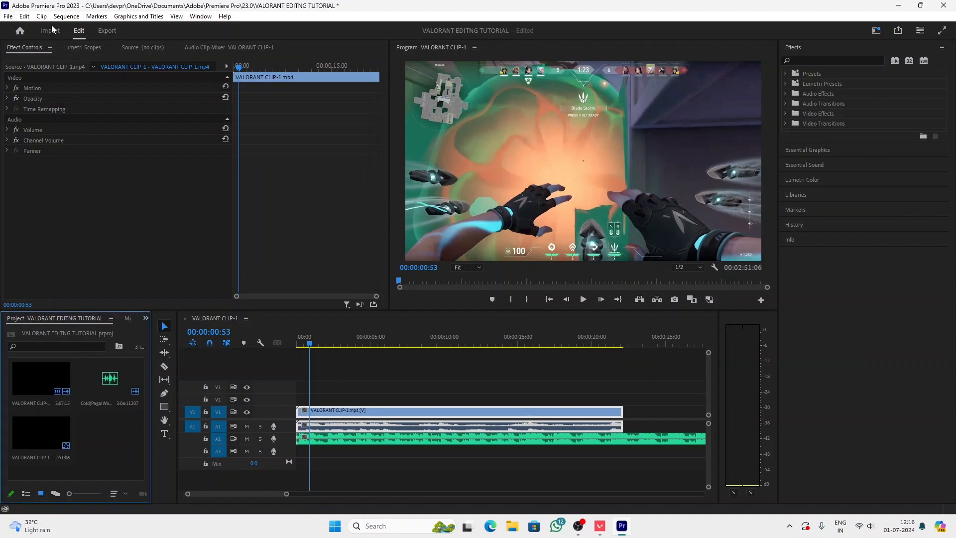
pyautogui.hotkey('alt', 'f')
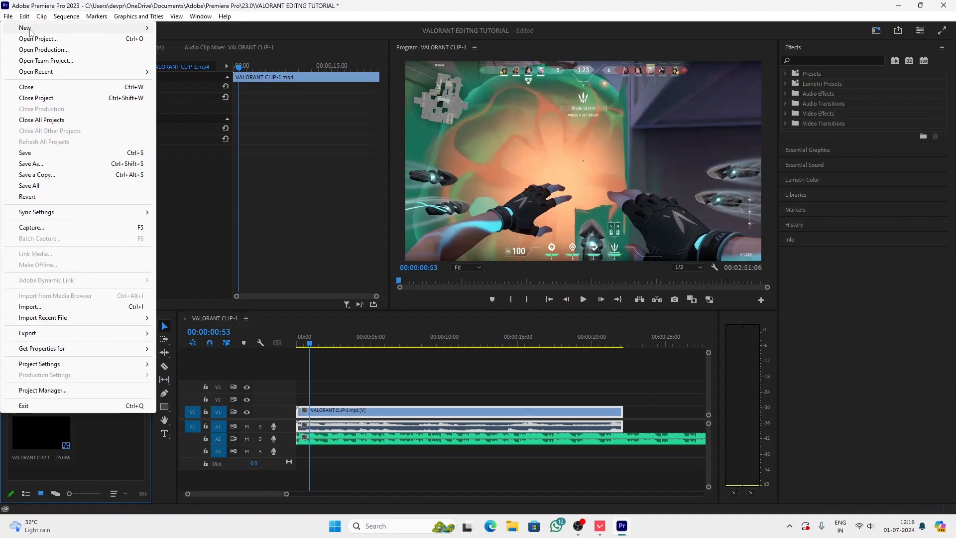
pyautogui.moveTo(31, 29)
pyautogui.click(214, 147)
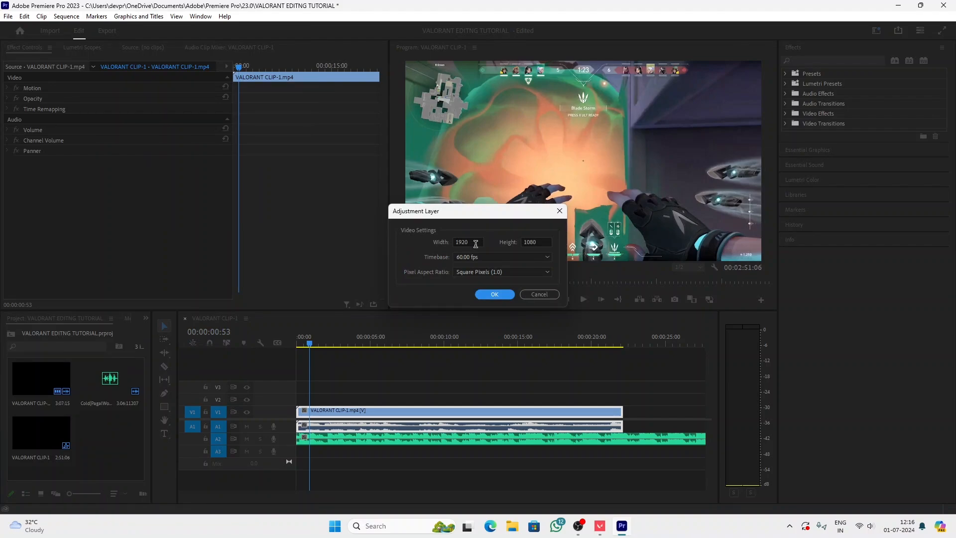
pyautogui.click(494, 294)
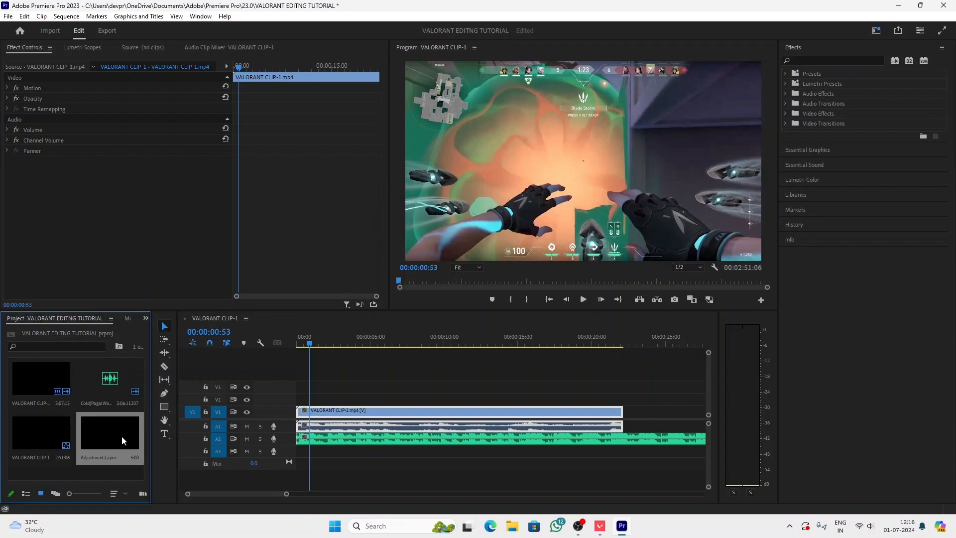
# Place the adjustment layer on video track V2 at the sequence start and extend it to the end of the VALORANT clip.
pyautogui.moveTo(112, 438); pyautogui.dragTo(290, 387)
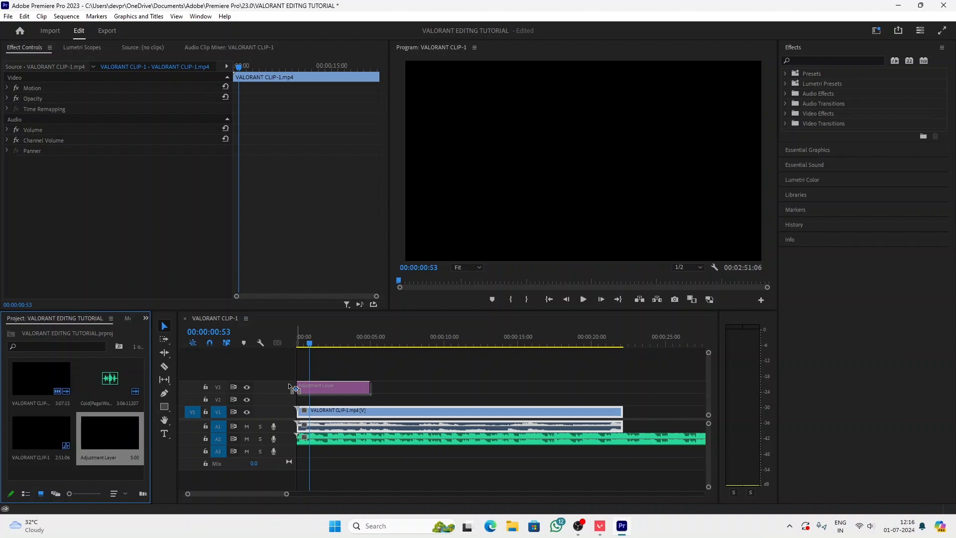
pyautogui.moveTo(293, 389); pyautogui.dragTo(299, 399)
pyautogui.moveTo(370, 399); pyautogui.dragTo(642, 428)
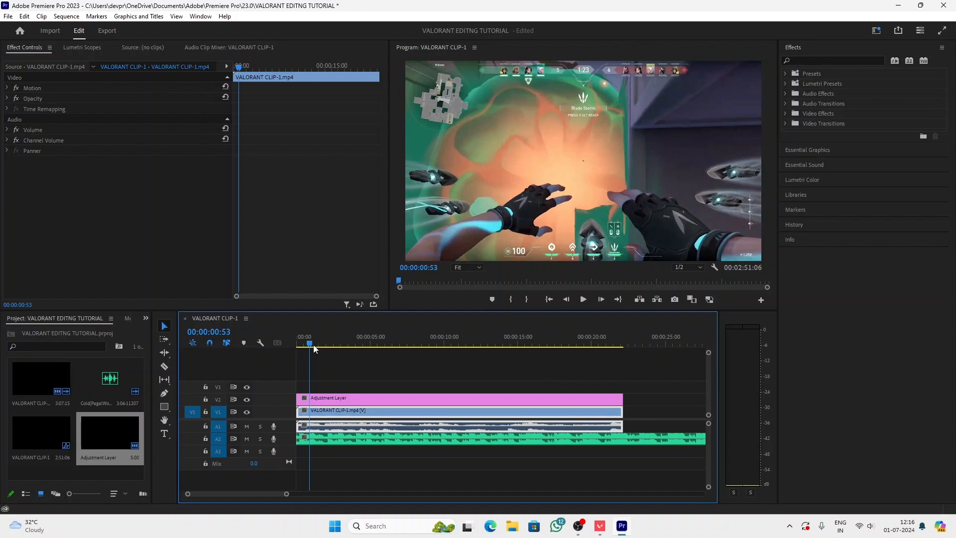
# Play the sequence from the start to the kill at 00:00:04:19 and add a marker there on the VALORANT clip.
pyautogui.moveTo(315, 348); pyautogui.dragTo(262, 384)
pyautogui.press('space')
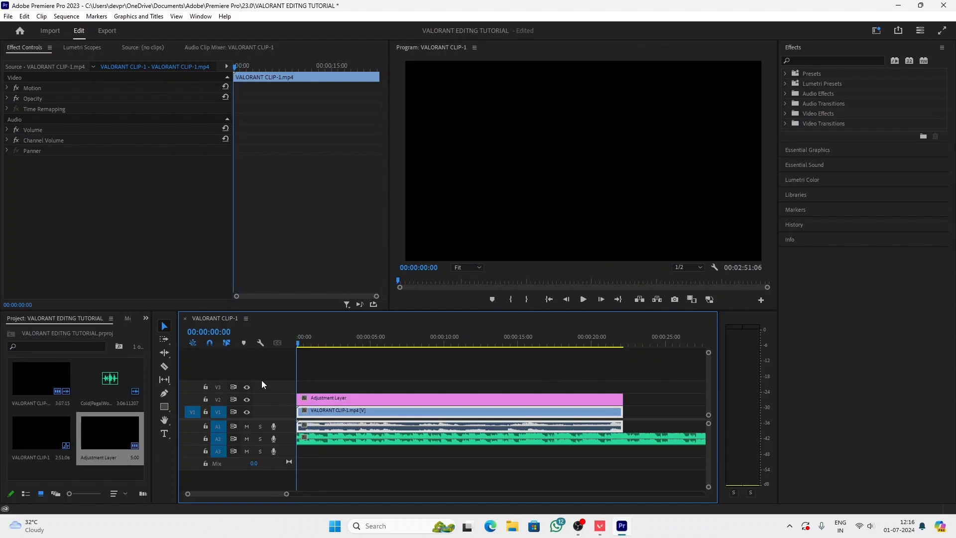
pyautogui.press('space')
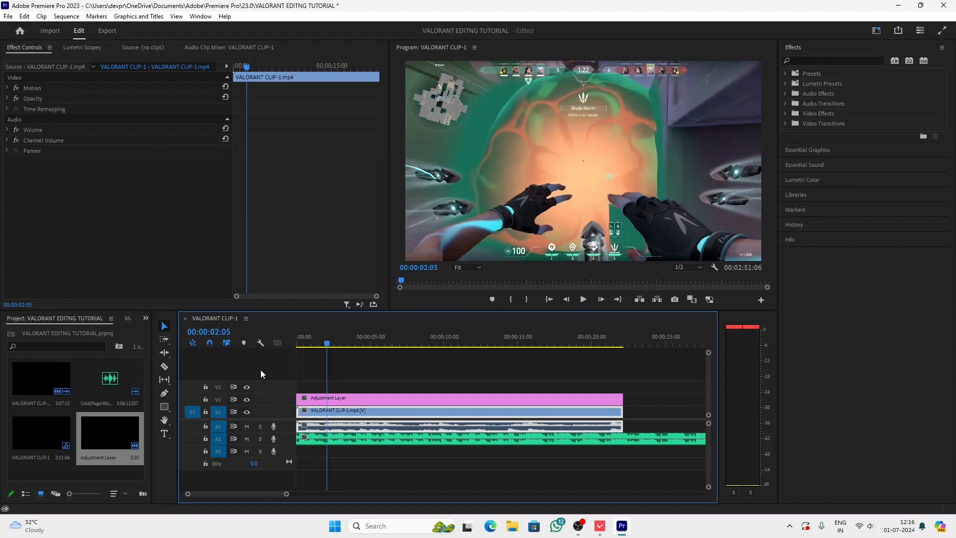
pyautogui.press('space')
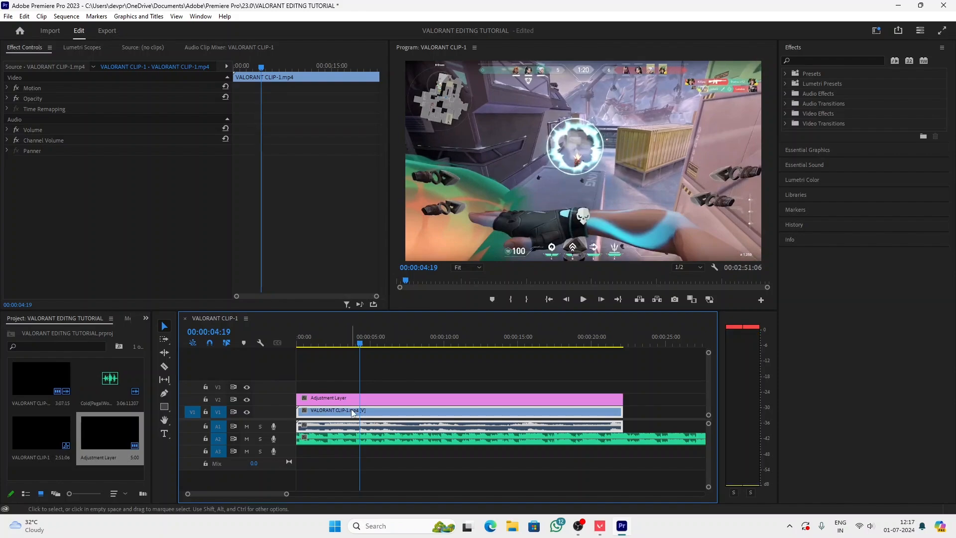
pyautogui.press('m')
# Find the Brightness & Contrast video effect and apply it to the adjustment layer on V2.
pyautogui.moveTo(287, 494)
pyautogui.mouseDown()
pyautogui.moveTo(324, 503)
pyautogui.moveTo(284, 501)
pyautogui.mouseUp()
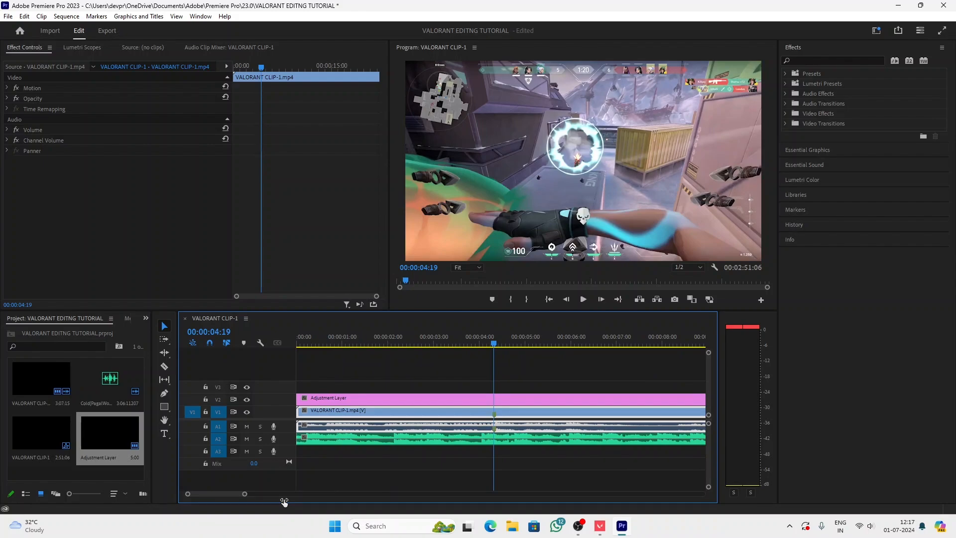
pyautogui.click(825, 61)
pyautogui.write('B')
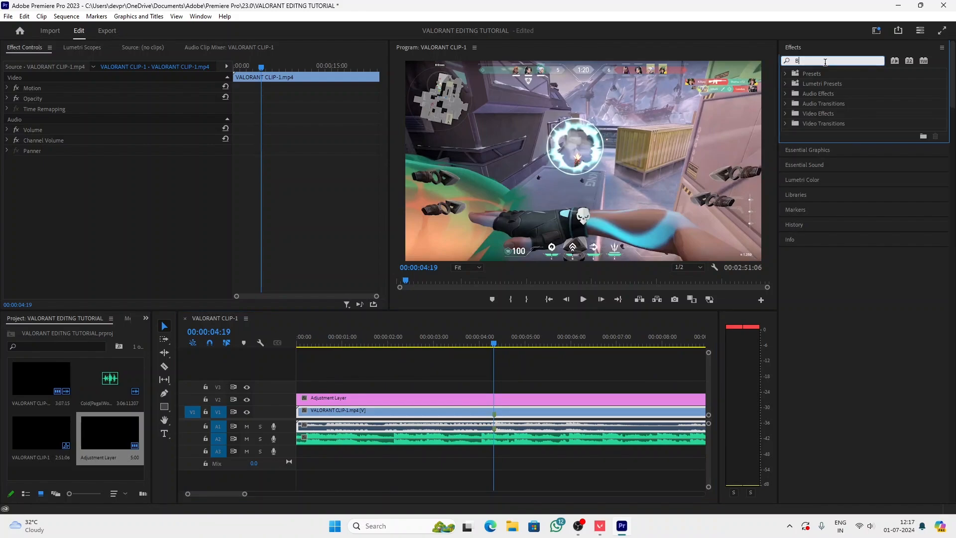
pyautogui.write('RIGHTNESS')
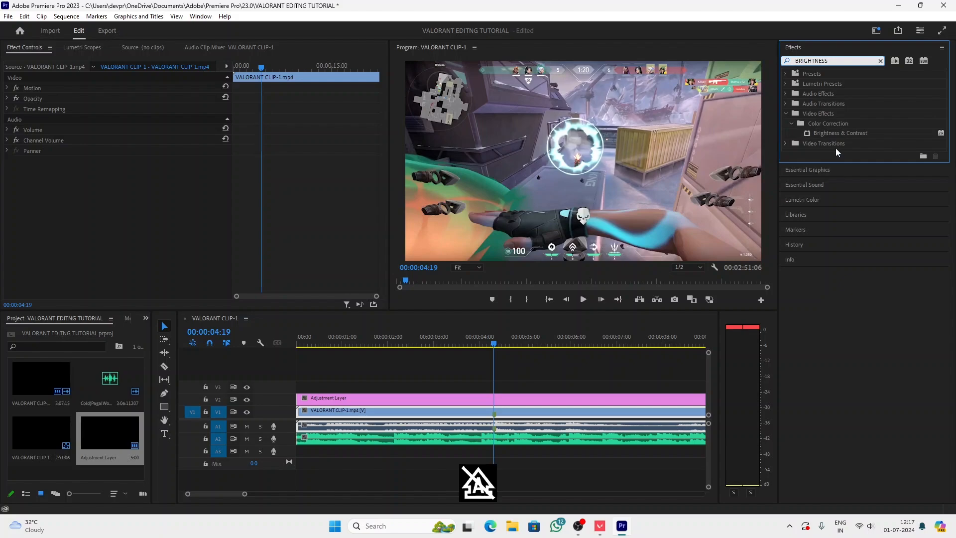
pyautogui.moveTo(828, 133); pyautogui.dragTo(494, 399)
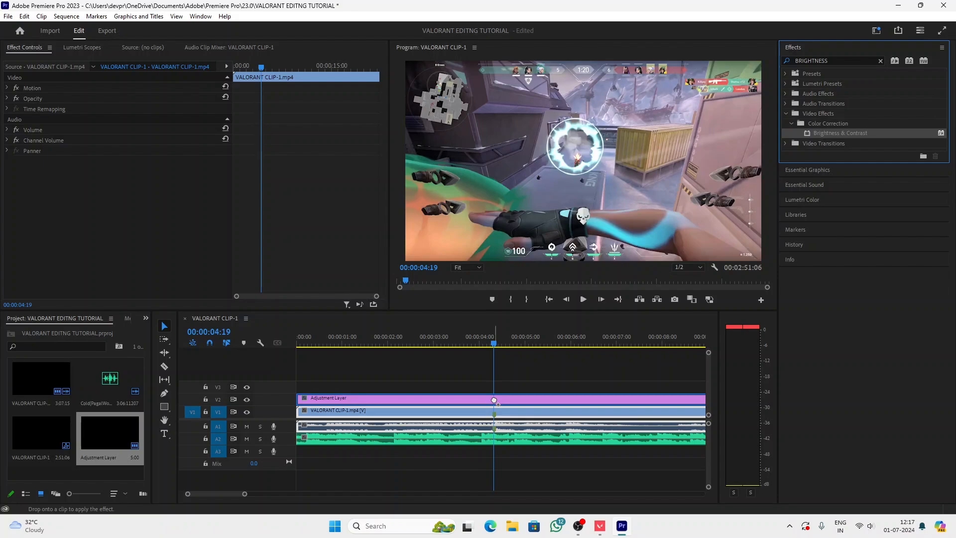
pyautogui.moveTo(494, 400); pyautogui.dragTo(494, 399)
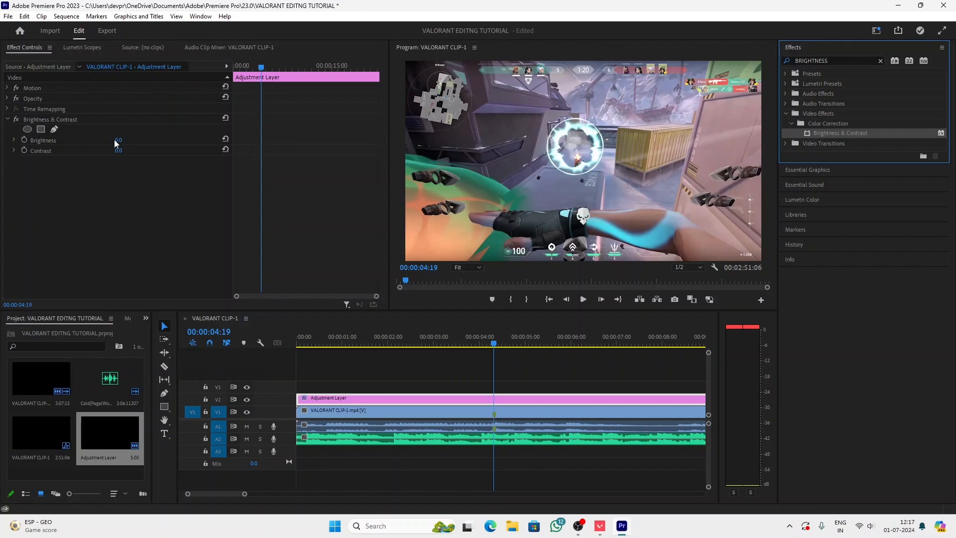
# Set the adjustment layer's Brightness to 100 and enable its keyframing at 00:00:04:19.
pyautogui.moveTo(118, 142); pyautogui.dragTo(199, 142)
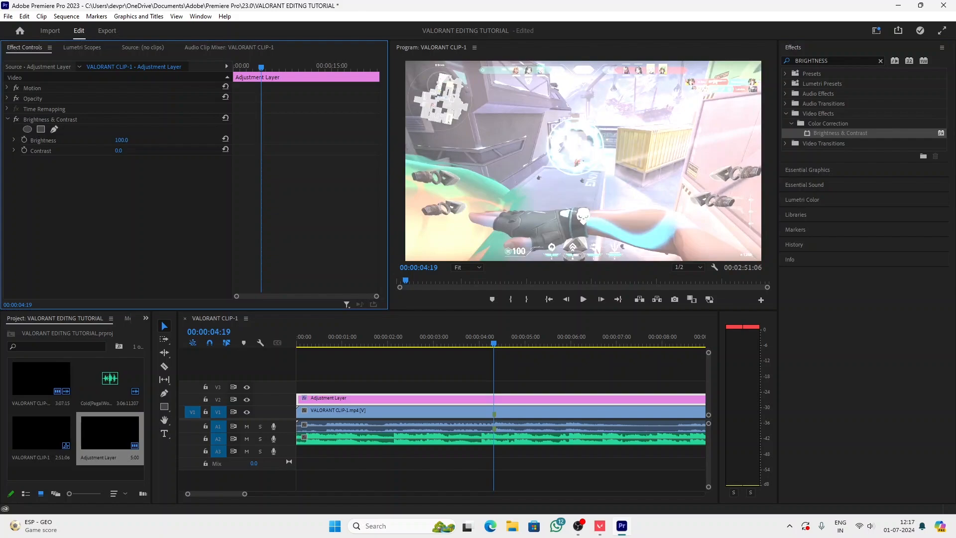
pyautogui.moveTo(119, 141); pyautogui.dragTo(121, 141)
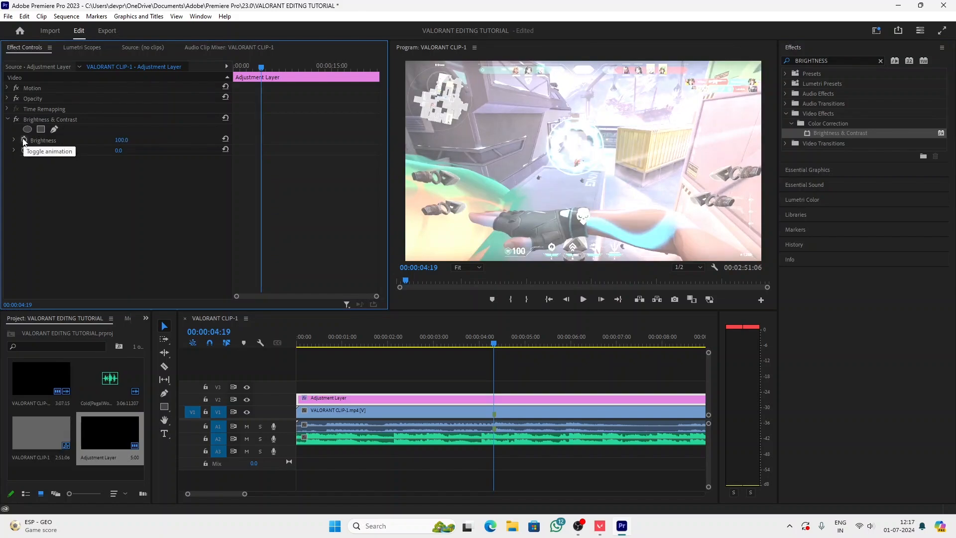
pyautogui.click(24, 140)
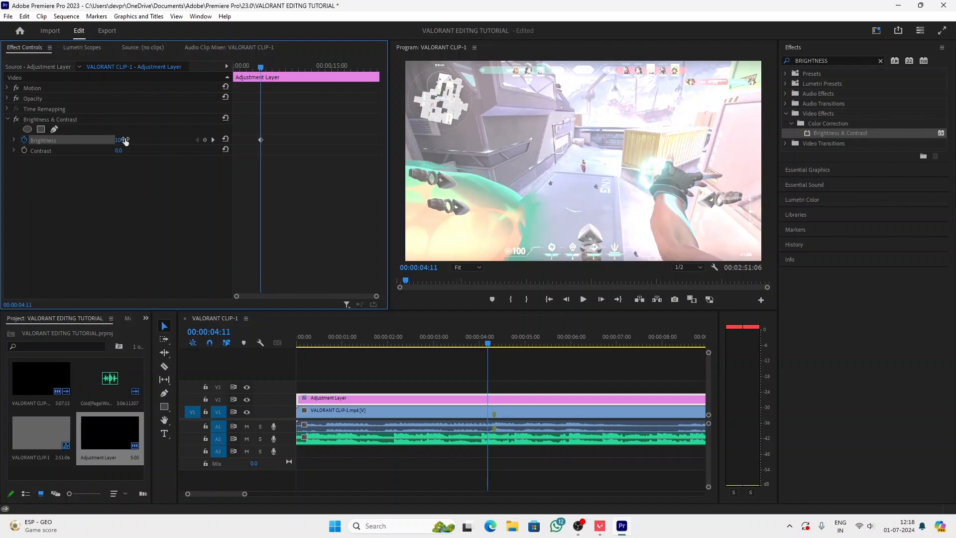
# Add a Brightness keyframe of 0 at 00:00:04:10, just before the marked kill.
pyautogui.press('Left')
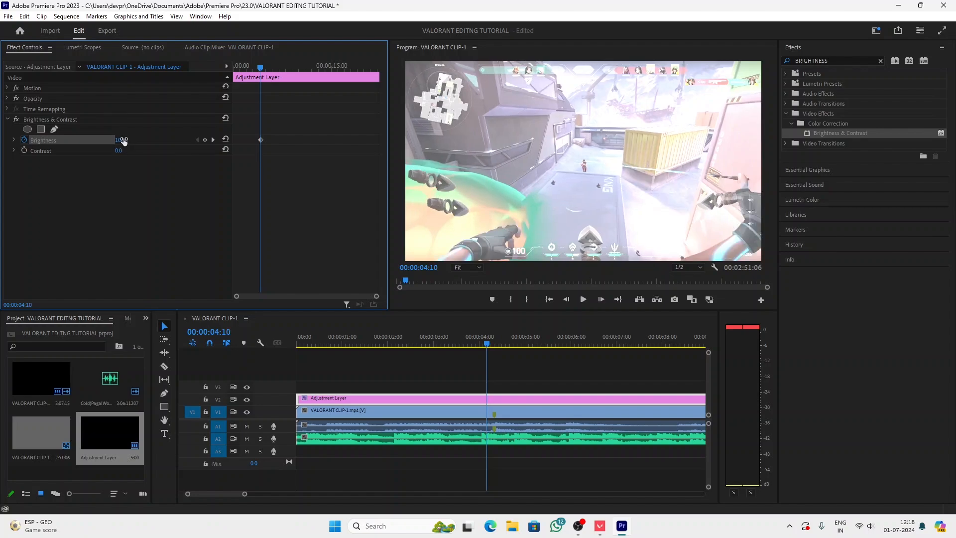
pyautogui.click(123, 140)
pyautogui.write('0')
pyautogui.press('Return')
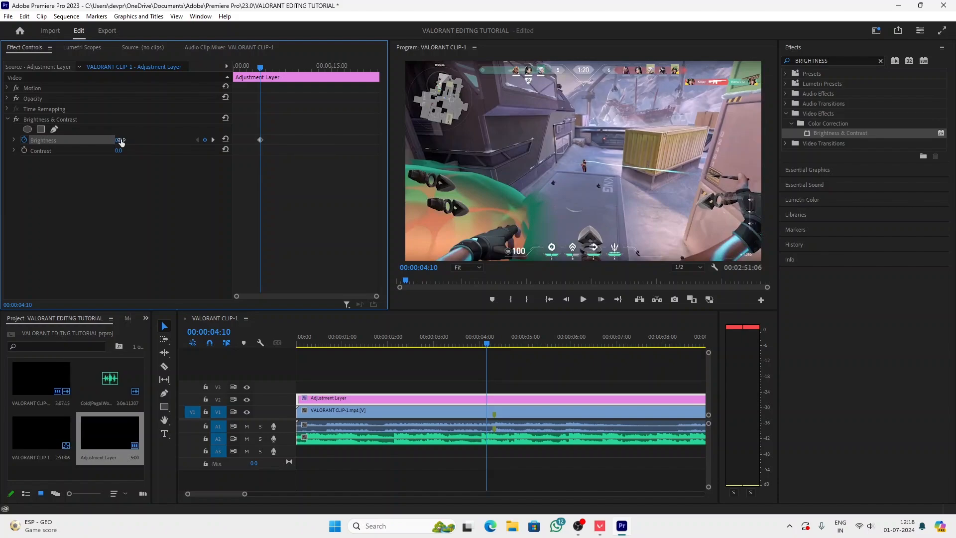
# Add a Brightness keyframe of 0 at 00:00:04:28, just after the marked kill.
pyautogui.press('Right')
pyautogui.press('Right')
pyautogui.press('Right')
pyautogui.press('Right')
pyautogui.press('Right')
pyautogui.press('Right')
pyautogui.press('Right')
pyautogui.press('Right')
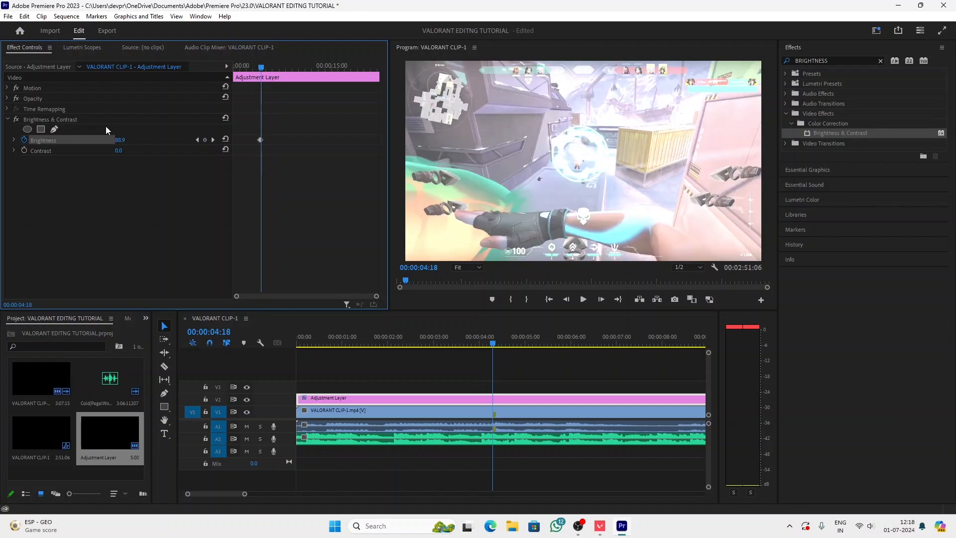
pyautogui.press('Right')
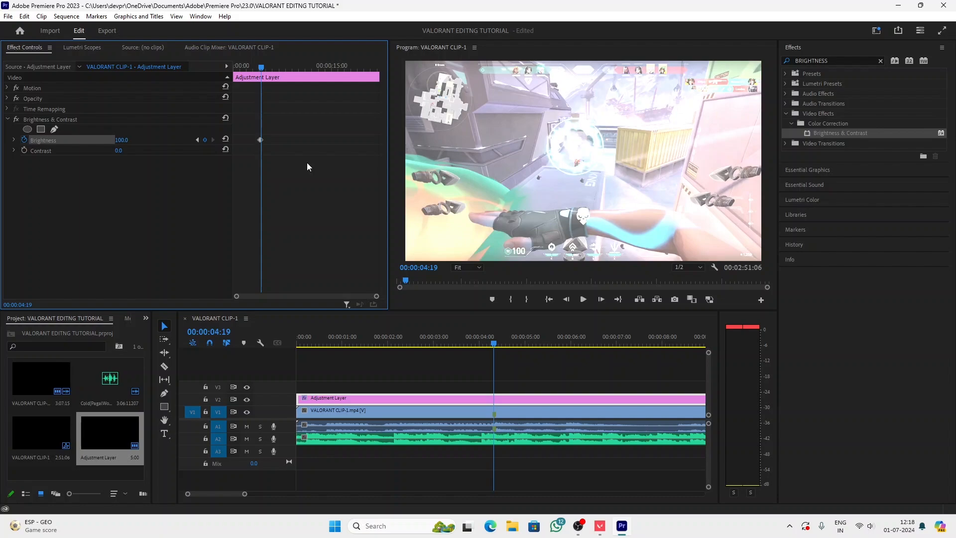
pyautogui.press('Right')
pyautogui.press('Right')
pyautogui.press('Right')
pyautogui.press('Right')
pyautogui.press('Right')
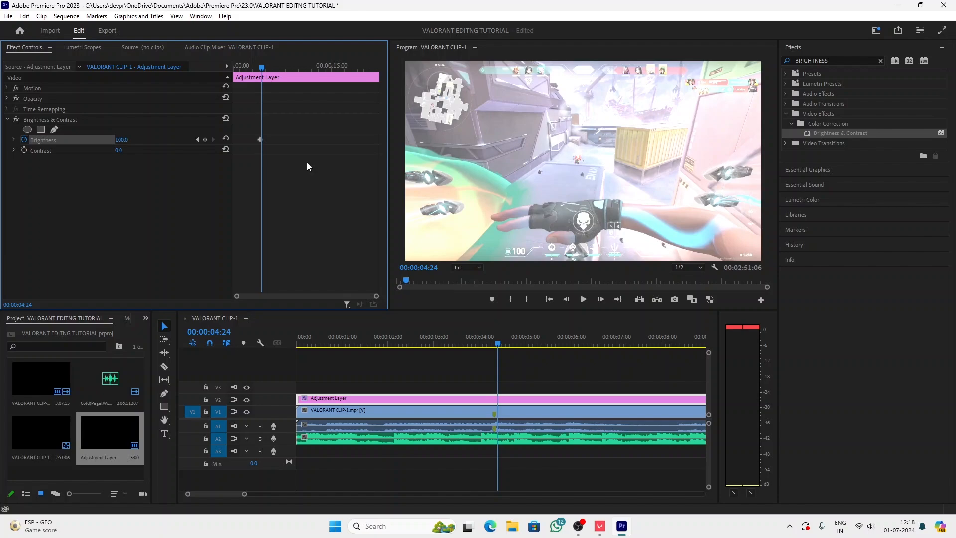
pyautogui.press('Right')
pyautogui.press('Right')
pyautogui.press('Right')
pyautogui.press('Right')
pyautogui.click(122, 140)
pyautogui.write('0')
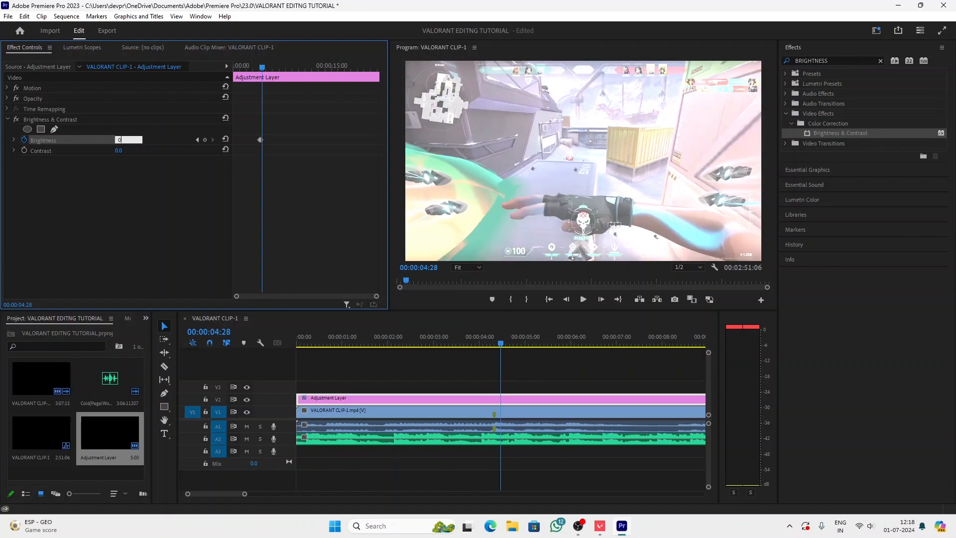
# Play back the stretch around the marked kill to check the brightness flash.
pyautogui.click(451, 347)
pyautogui.press('space')
pyautogui.press('space')
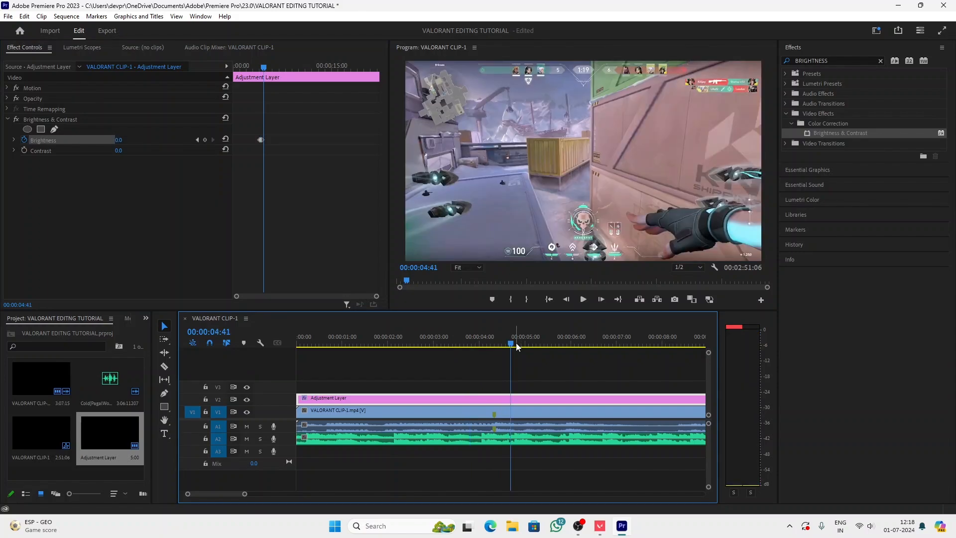
pyautogui.moveTo(516, 347); pyautogui.dragTo(496, 352)
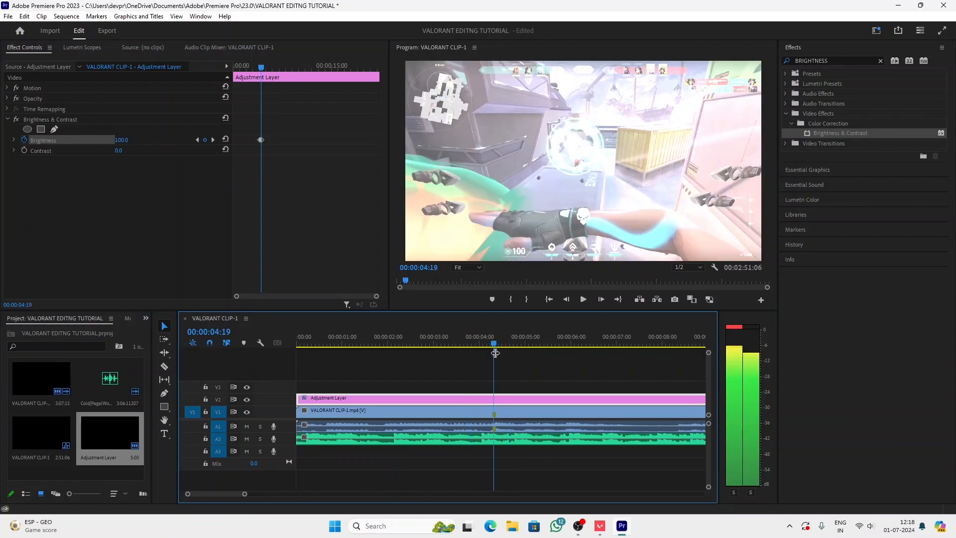
# Apply a second Brightness & Contrast effect to the adjustment layer and keyframe its Brightness at 100 on the second kill.
pyautogui.click(7, 120)
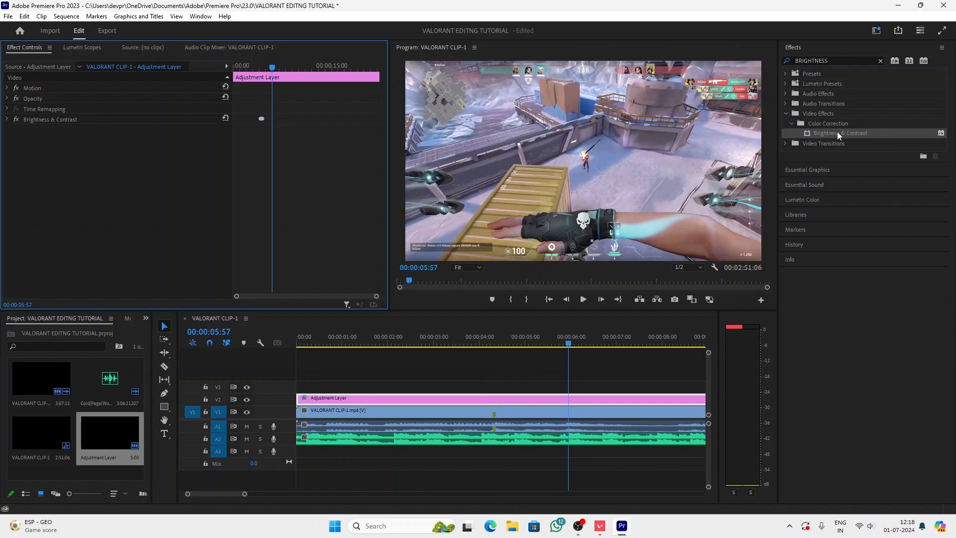
pyautogui.moveTo(837, 131); pyautogui.dragTo(250, 297)
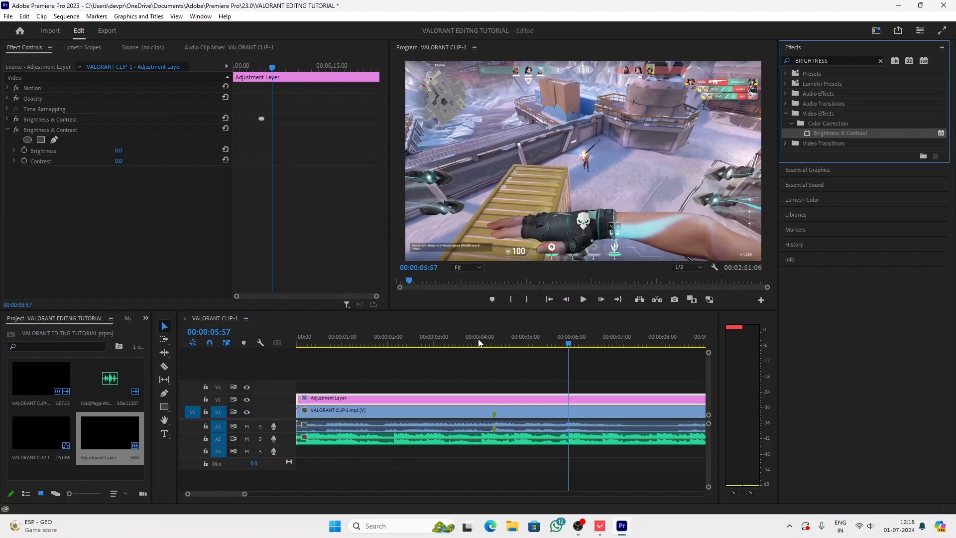
pyautogui.hotkey('shift', 'Left')
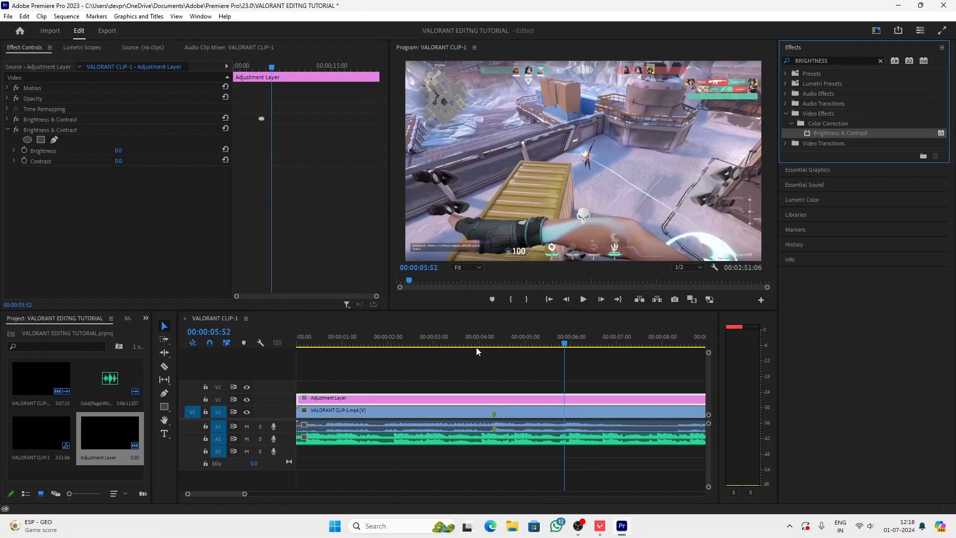
pyautogui.press('Right')
pyautogui.press('Right')
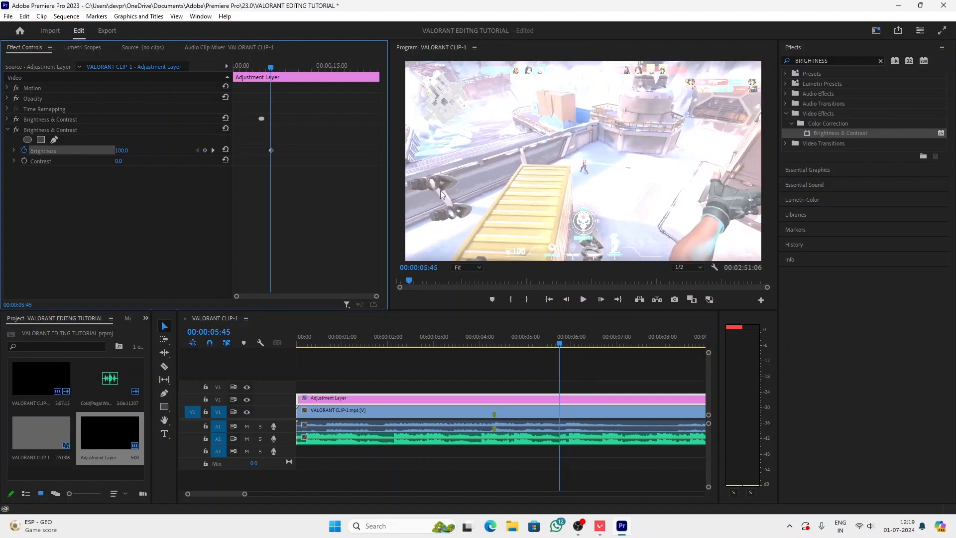
# Add a low Brightness keyframe to the second effect at 00:00:05:39, just before the second kill.
pyautogui.press('Left')
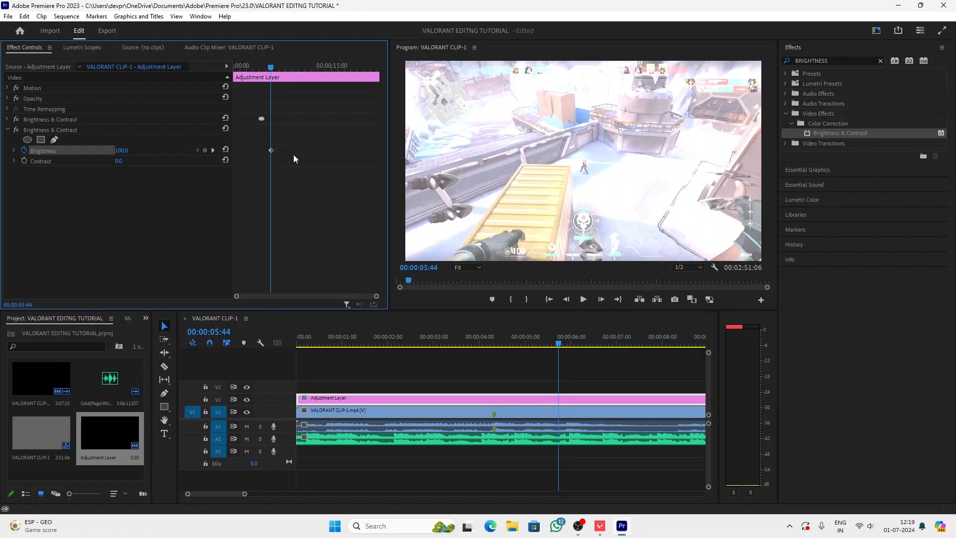
pyautogui.hotkey('shift', 'Left')
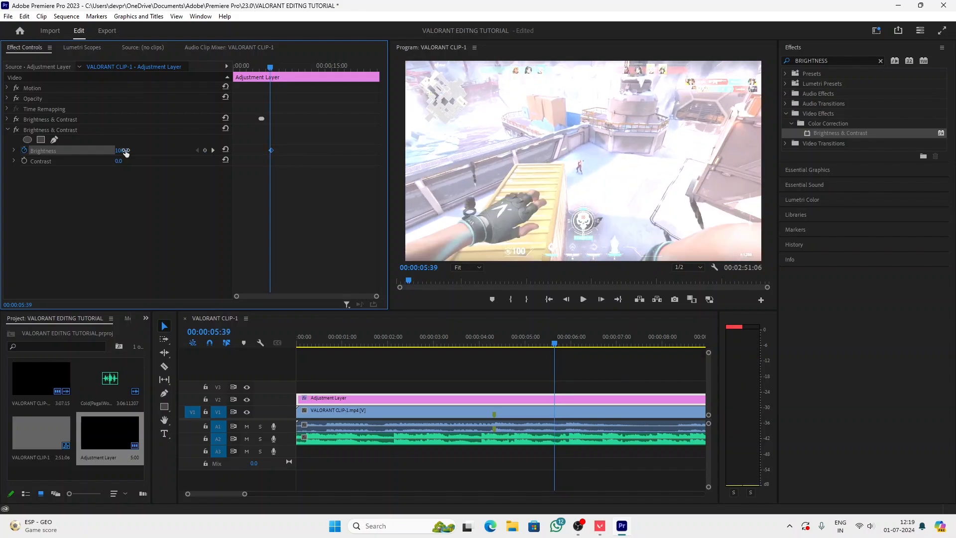
pyautogui.click(125, 152)
pyautogui.write('20')
pyautogui.press('Return')
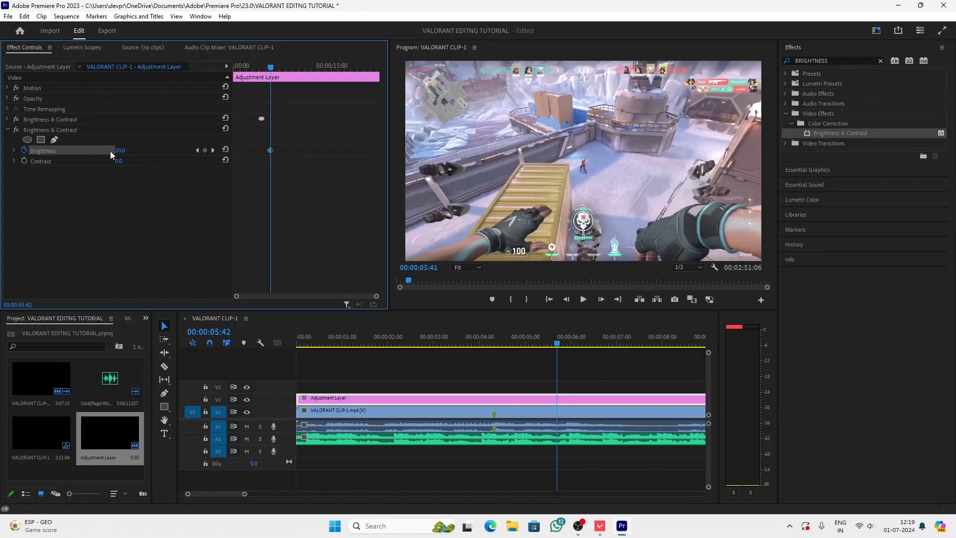
# Add a Brightness keyframe of 0 to the second effect at 00:00:06:11, after the second kill.
pyautogui.press('space')
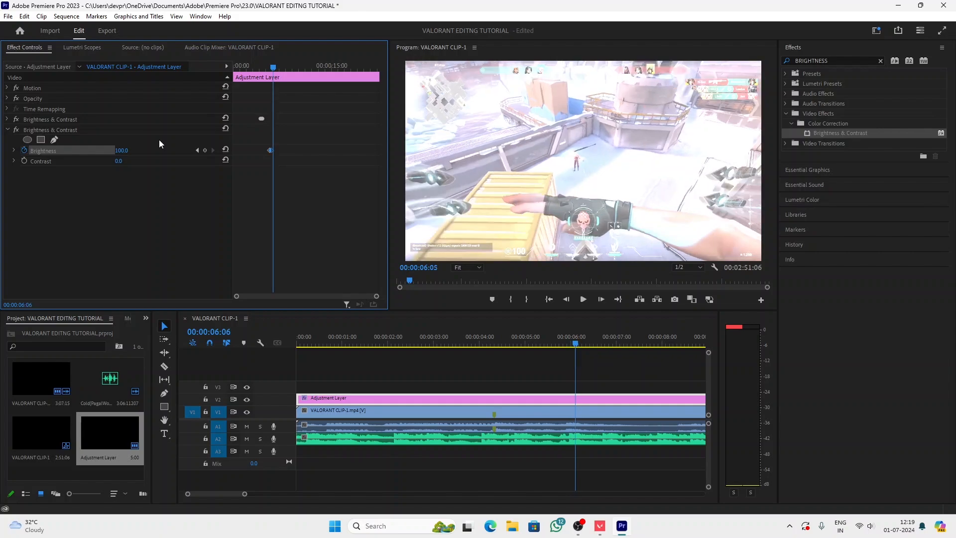
pyautogui.click(128, 150)
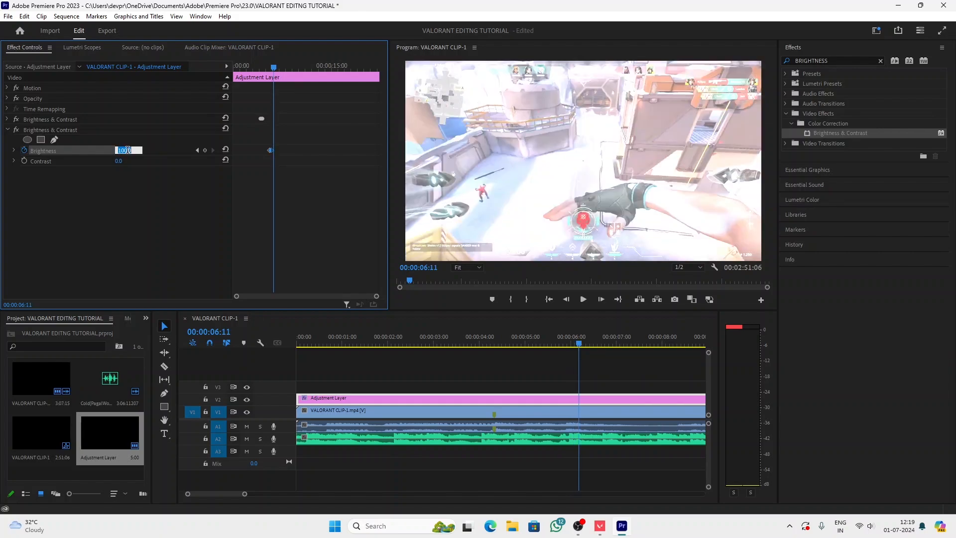
pyautogui.write('0')
pyautogui.press('Return')
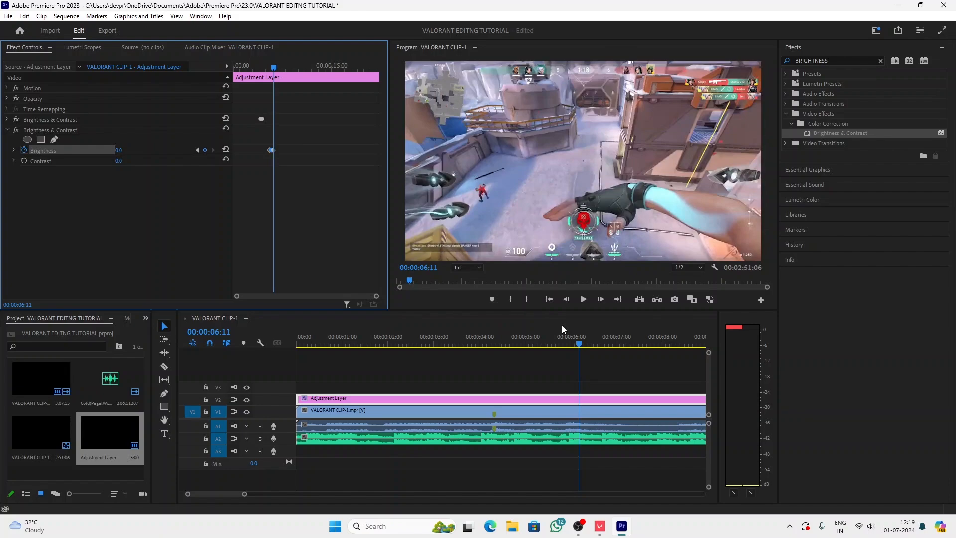
# Scrub back over the sequence to review both flashes and switch off both Brightness & Contrast effects.
pyautogui.click(617, 341)
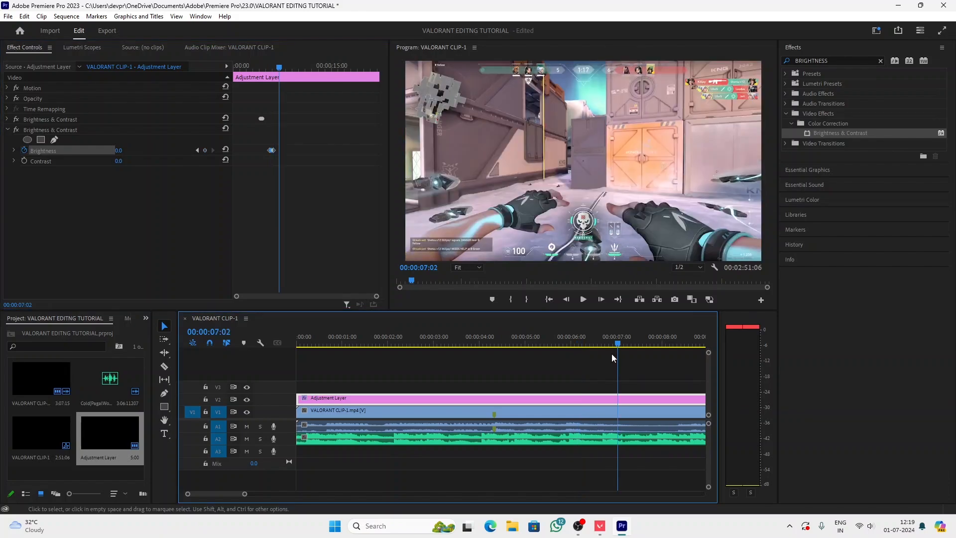
pyautogui.moveTo(613, 344); pyautogui.dragTo(484, 359)
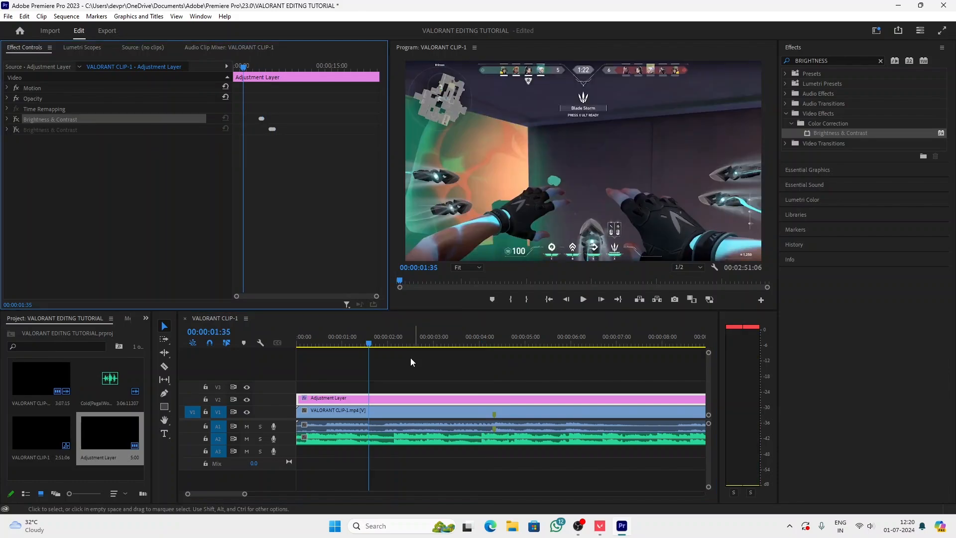
# Search the effects for "blur" and apply Gaussian Blur to the adjustment layer.
pyautogui.click(881, 61)
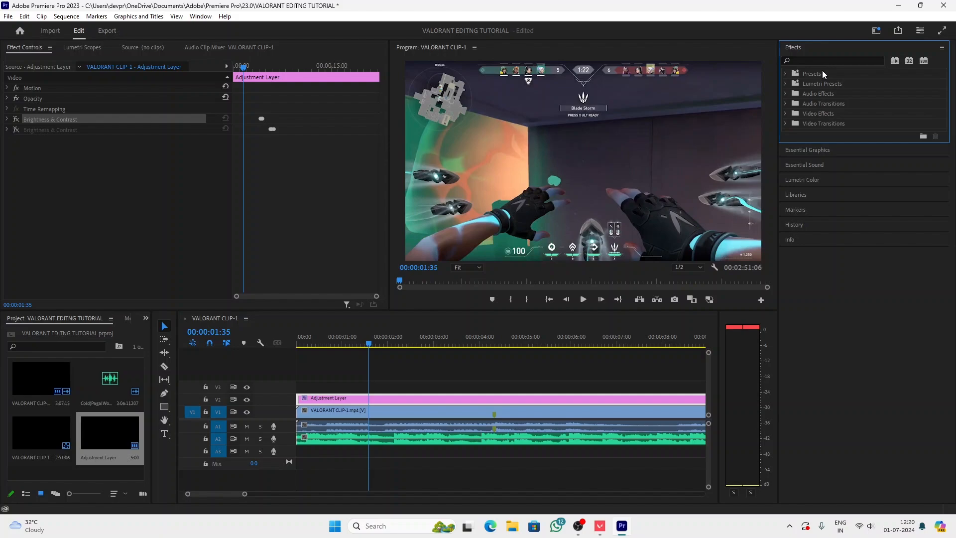
pyautogui.click(836, 58)
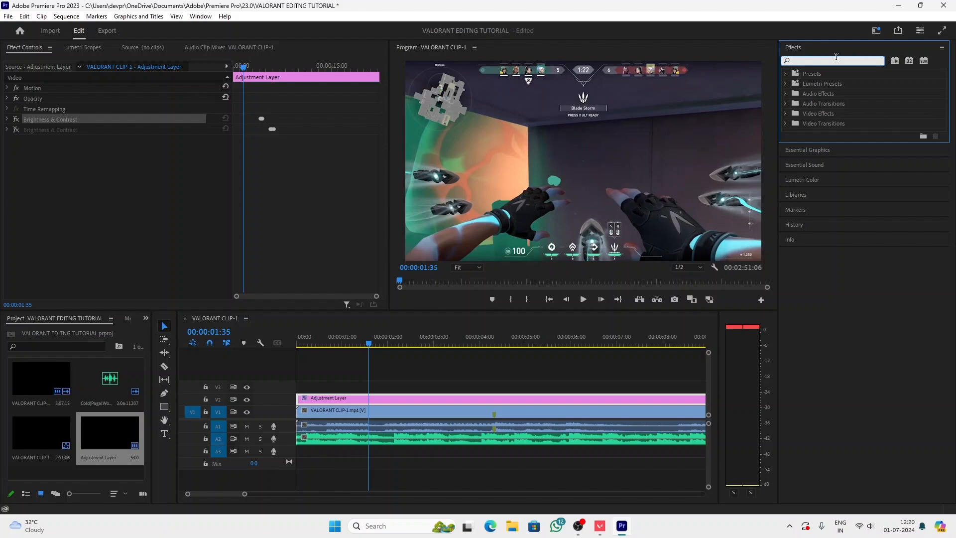
pyautogui.write('blur')
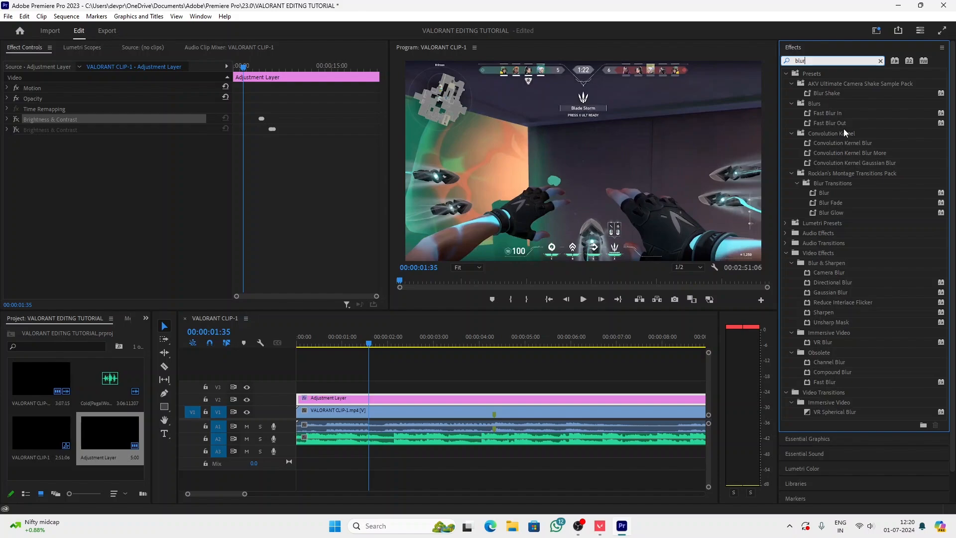
pyautogui.click(819, 292)
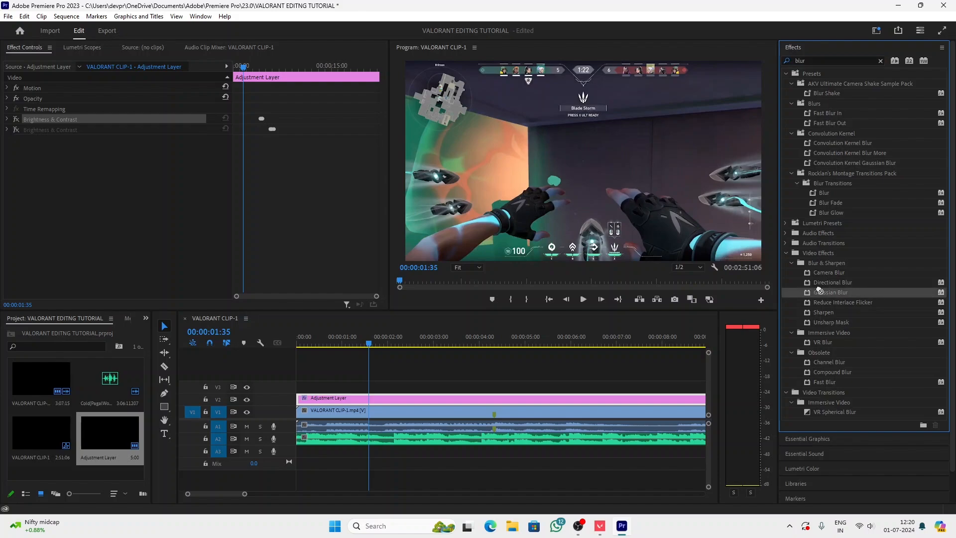
pyautogui.moveTo(819, 290); pyautogui.dragTo(369, 403)
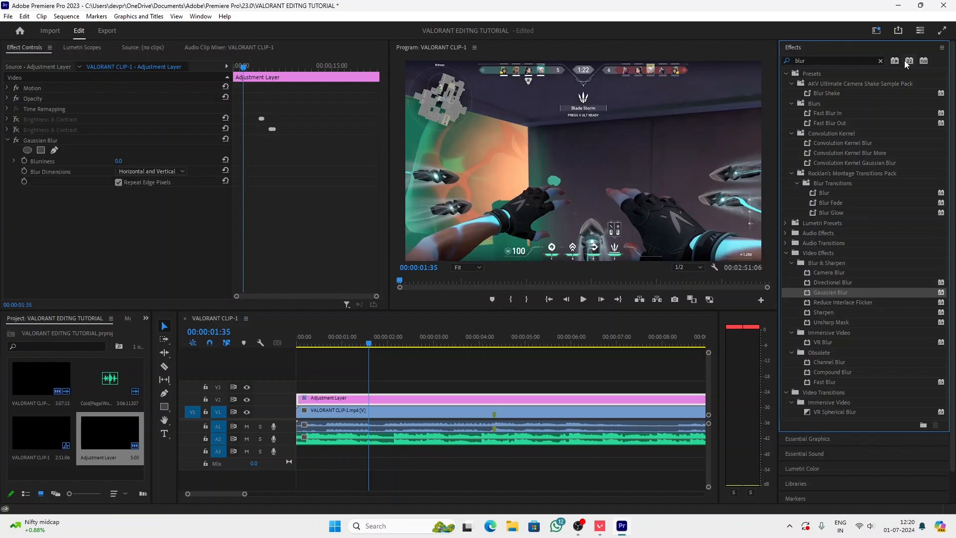
# Set the Gaussian Blur's Blurriness to 20 and enable its keyframing at 00:00:04:20, on the marked kill.
pyautogui.click(488, 343)
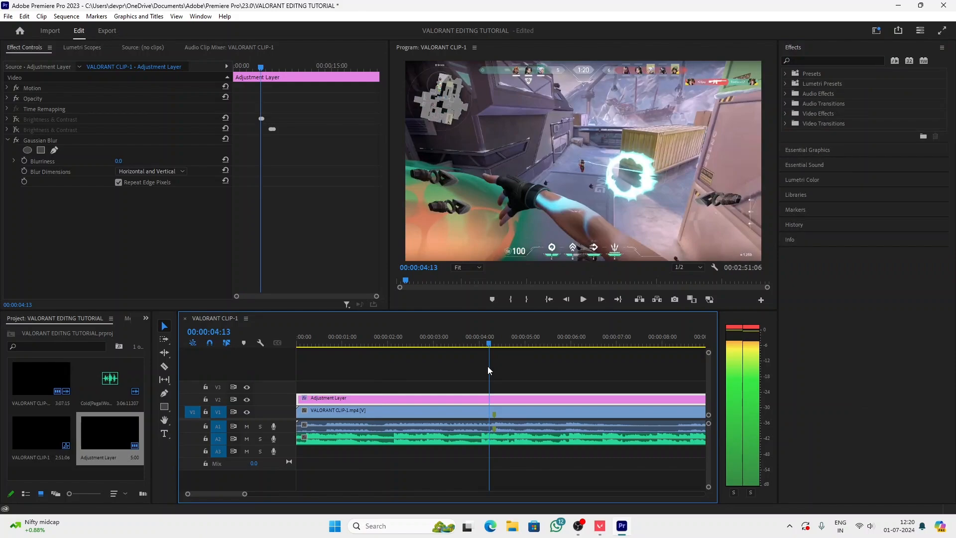
pyautogui.click(494, 344)
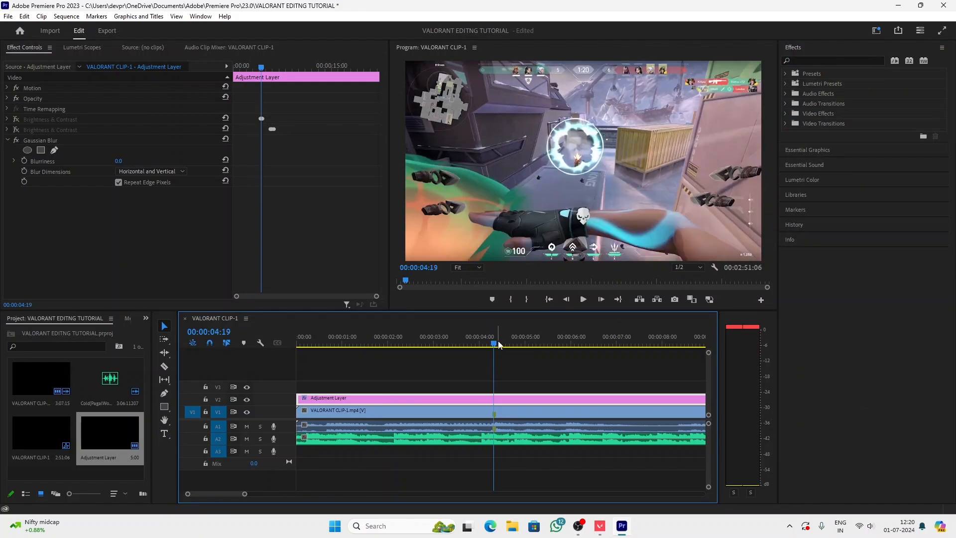
pyautogui.moveTo(499, 344); pyautogui.dragTo(490, 346)
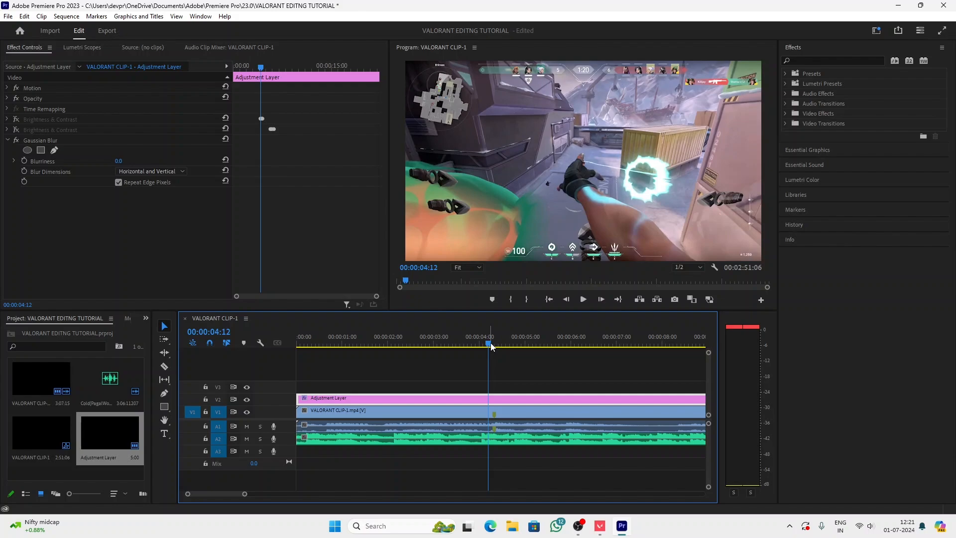
pyautogui.moveTo(119, 161); pyautogui.dragTo(122, 161)
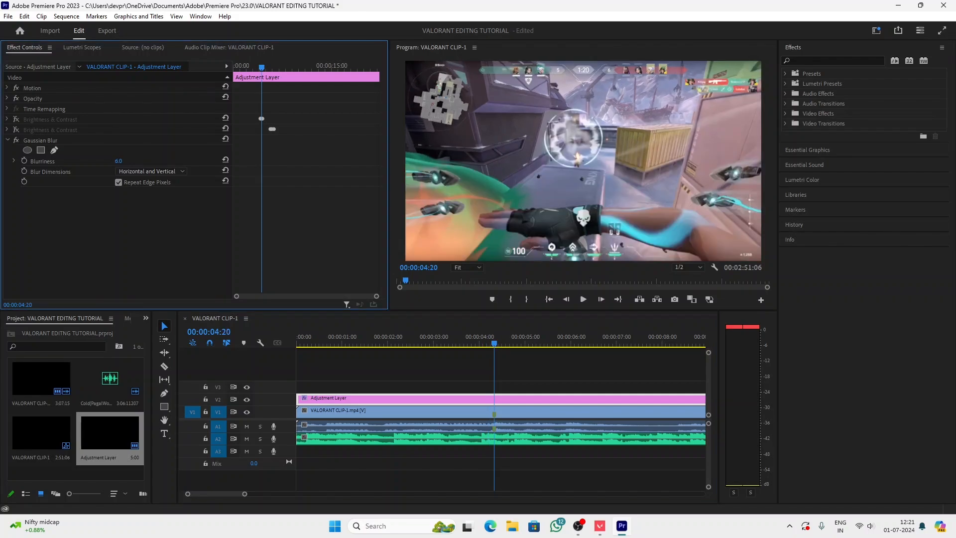
pyautogui.moveTo(121, 160); pyautogui.dragTo(128, 161)
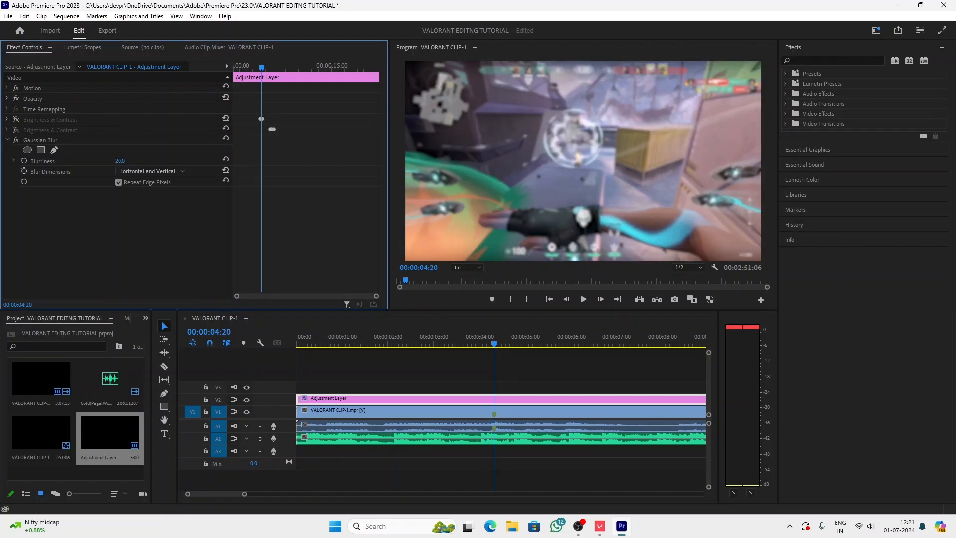
pyautogui.click(22, 160)
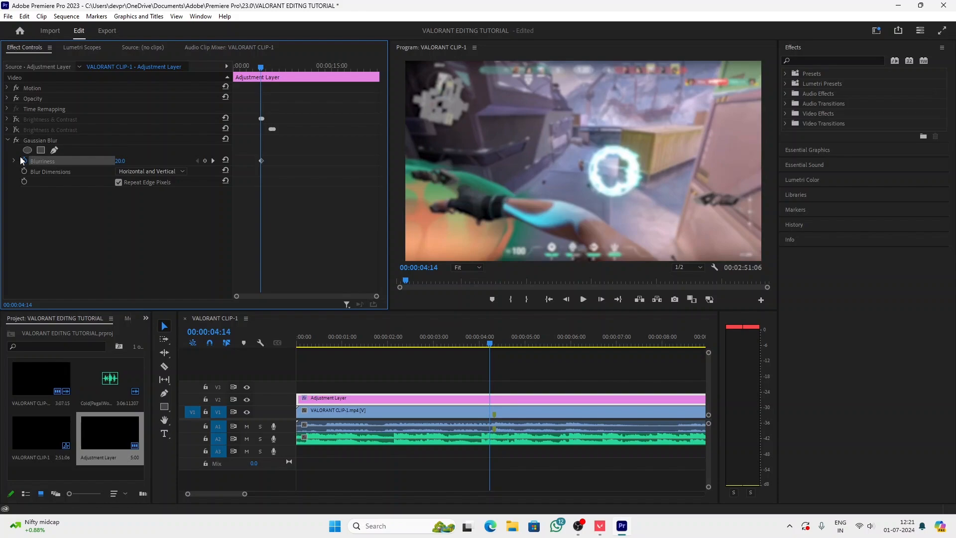
# Add a Blurriness keyframe of 0 at 00:00:04:10, just before the marked kill.
pyautogui.hotkey('shift', 'Left')
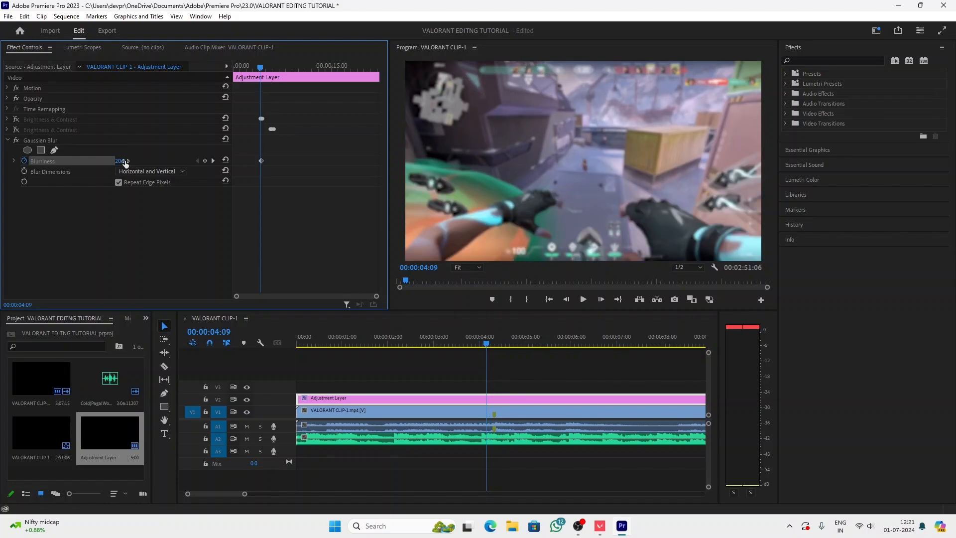
pyautogui.press('Right')
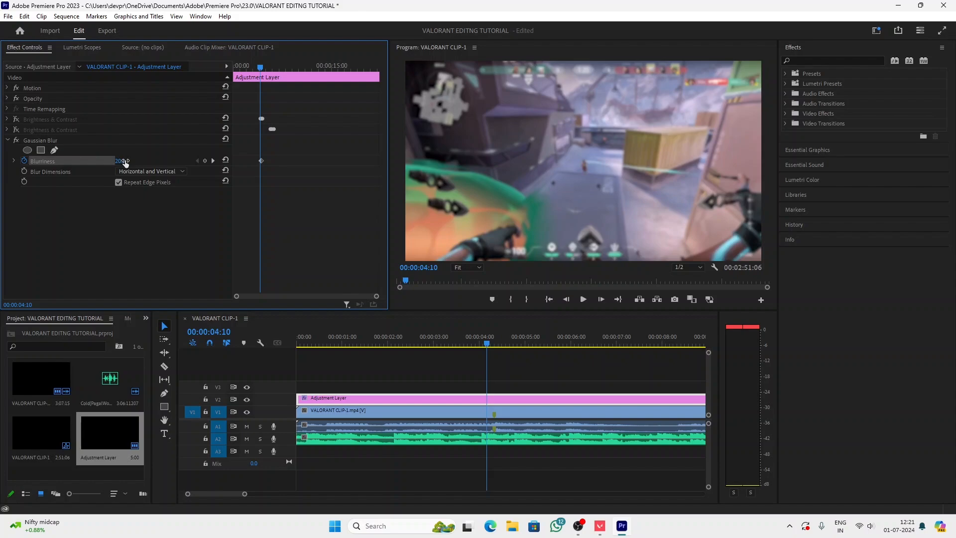
# Add a closing Blurriness keyframe at 00:00:04:32, after the marked kill, and return to about 00:00:03:40 for a check.
pyautogui.press('Right')
pyautogui.press('Right')
pyautogui.press('Right')
pyautogui.press('Right')
pyautogui.press('Right')
pyautogui.press('Right')
pyautogui.press('Right')
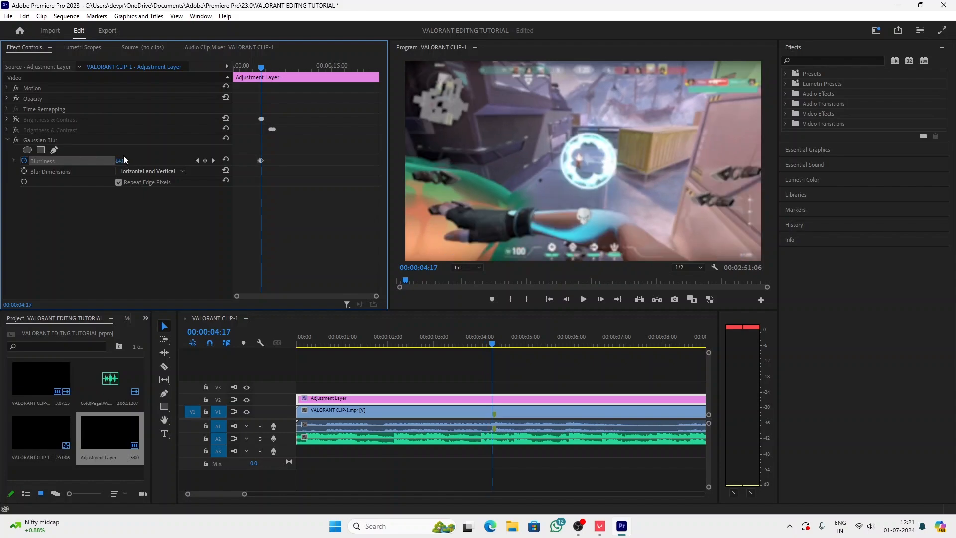
pyautogui.hotkey('shift', 'Right')
pyautogui.hotkey('shift', 'Right')
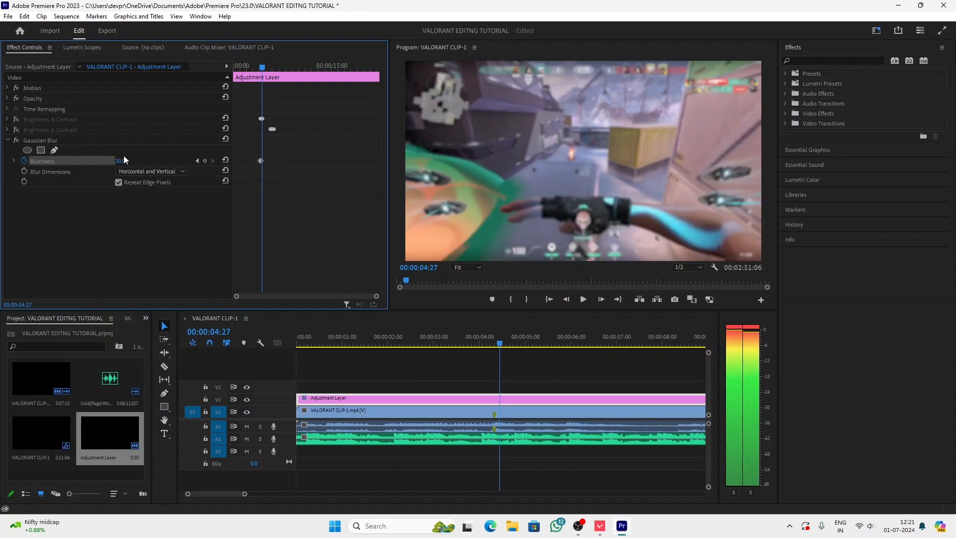
pyautogui.hotkey('shift', 'Right')
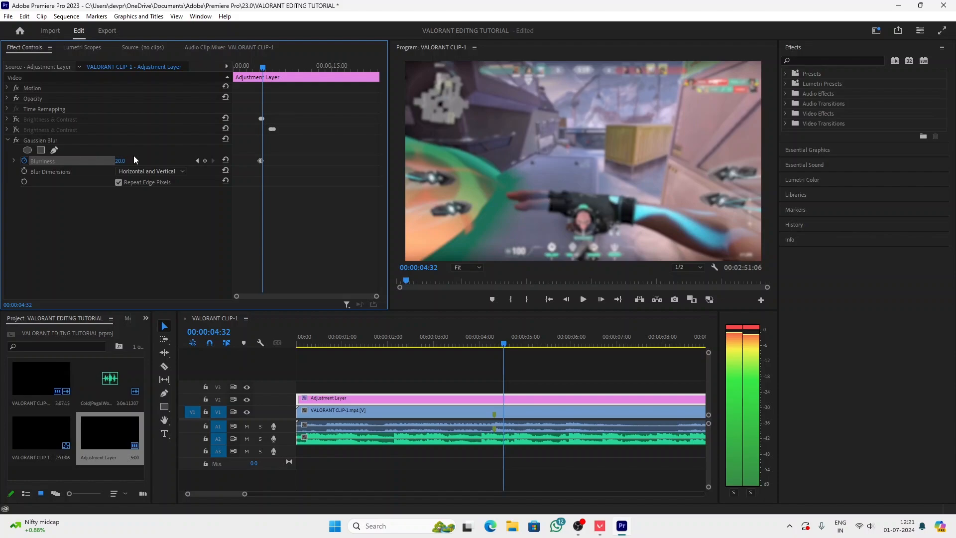
pyautogui.click(465, 345)
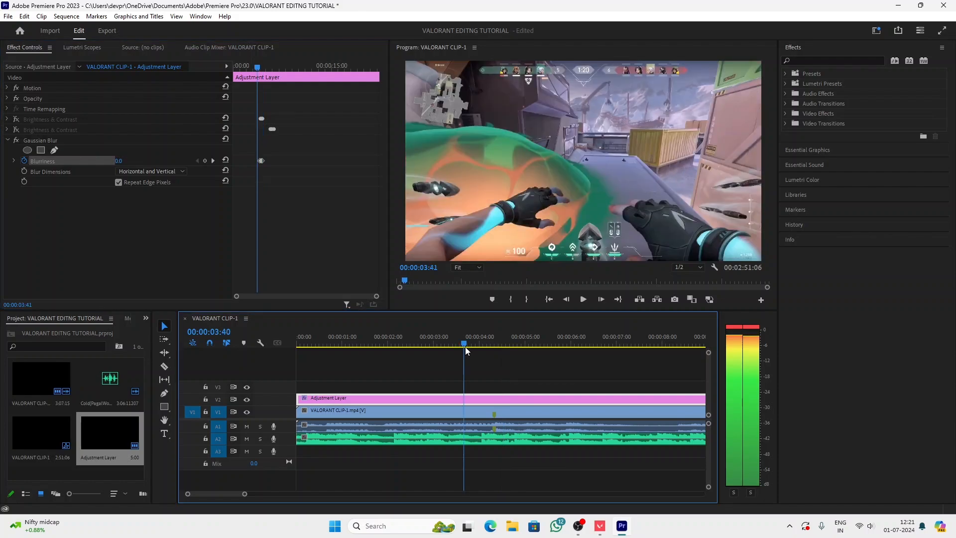
# Try slowing the gameplay clip to 50% speed and play back the result.
pyautogui.moveTo(465, 345); pyautogui.dragTo(493, 365)
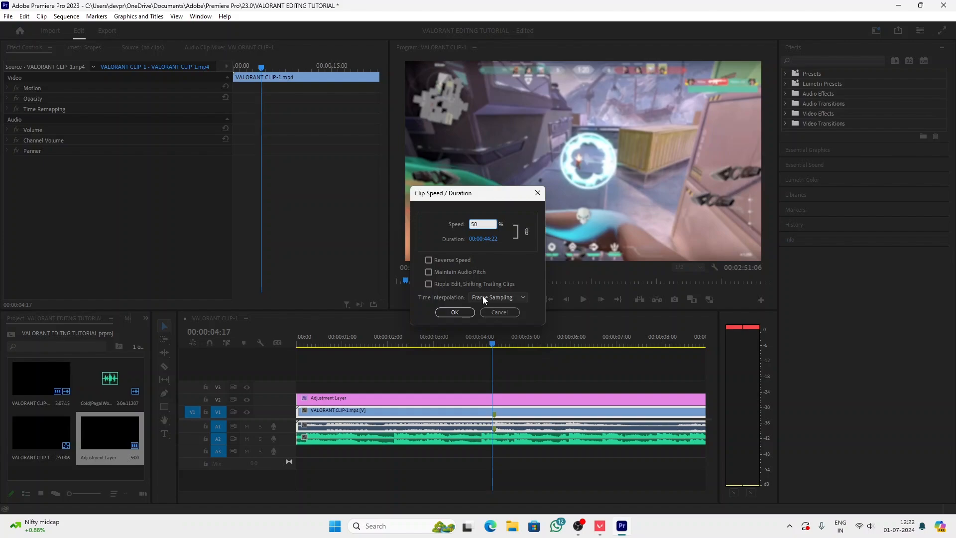
pyautogui.press('Return')
pyautogui.press('space')
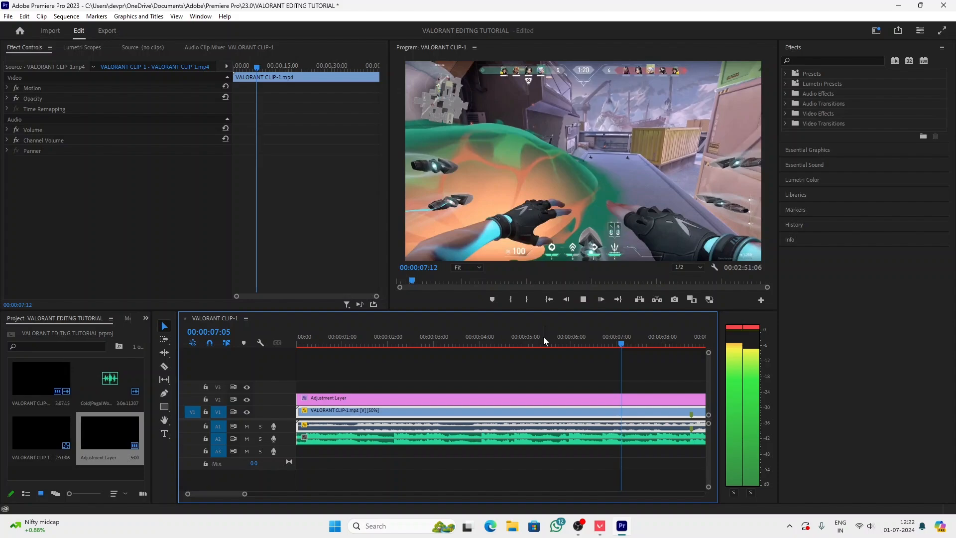
pyautogui.click(421, 294)
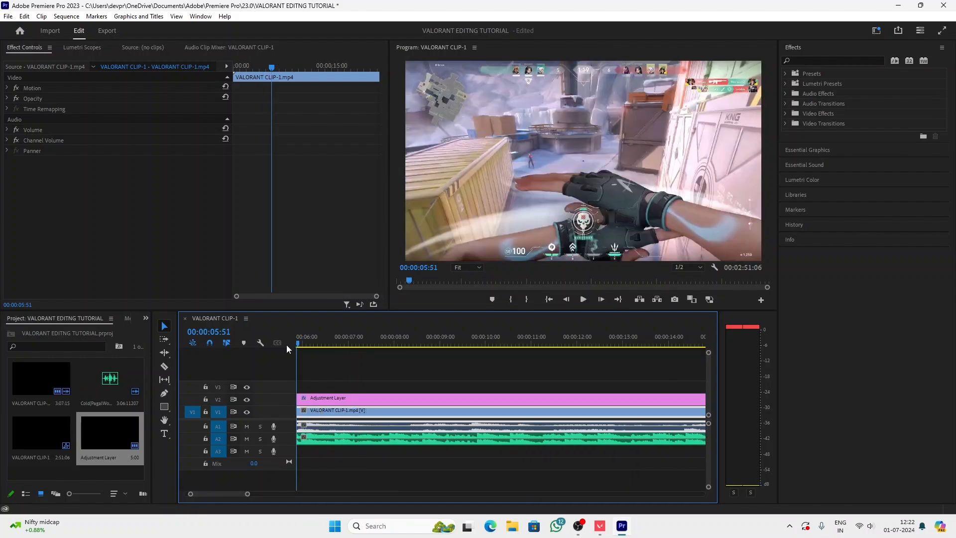
# Go to the second kill at 00:00:05:54 and apply Directional Blur from the blur effects to the adjustment layer.
pyautogui.press('space')
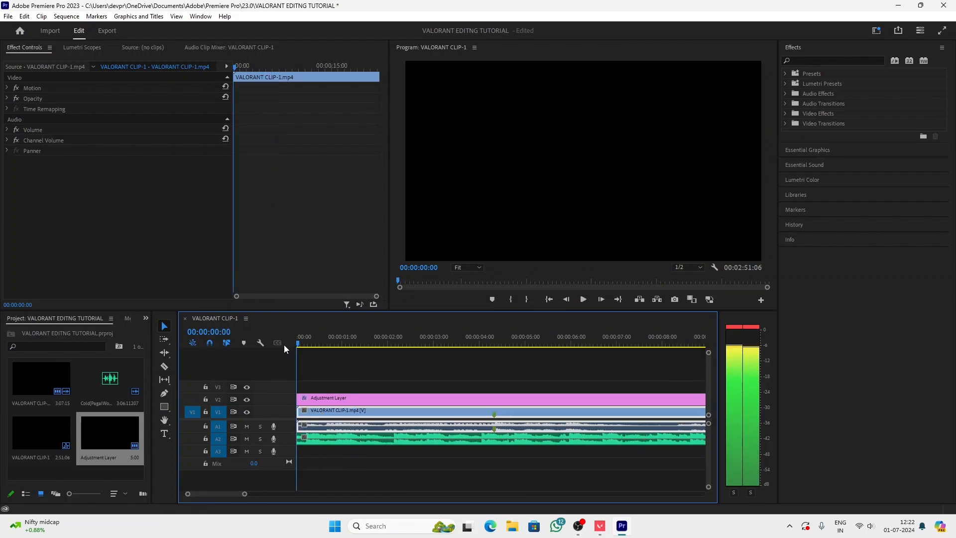
pyautogui.moveTo(297, 343); pyautogui.dragTo(491, 357)
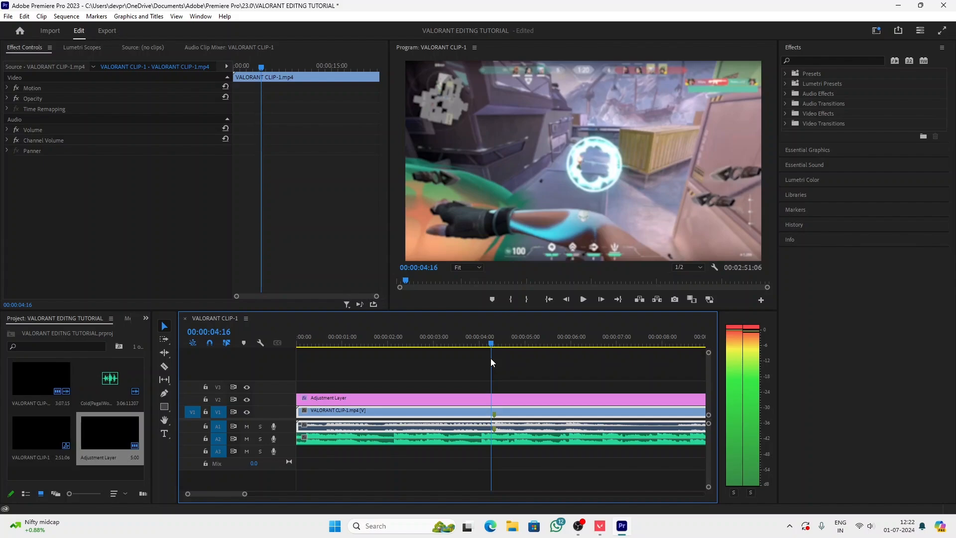
pyautogui.click(561, 339)
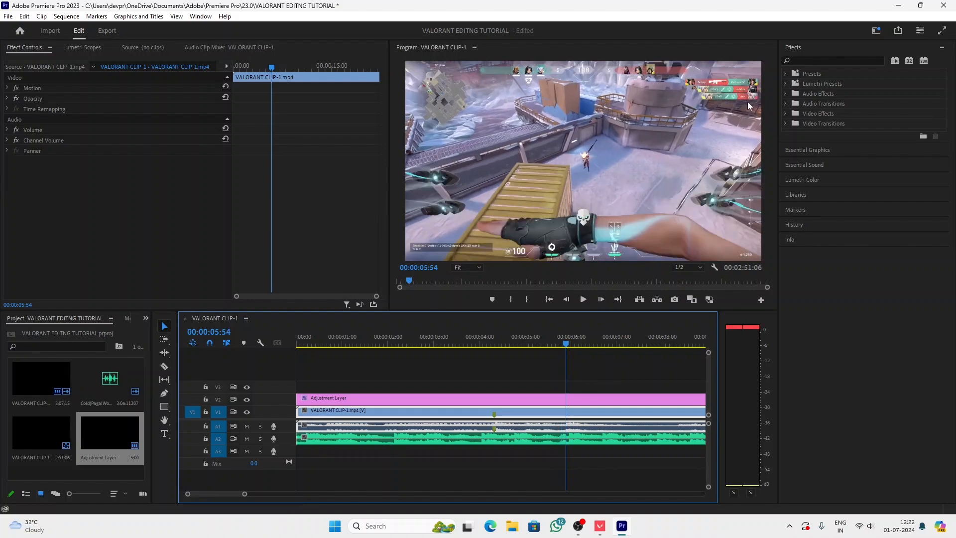
pyautogui.click(831, 60)
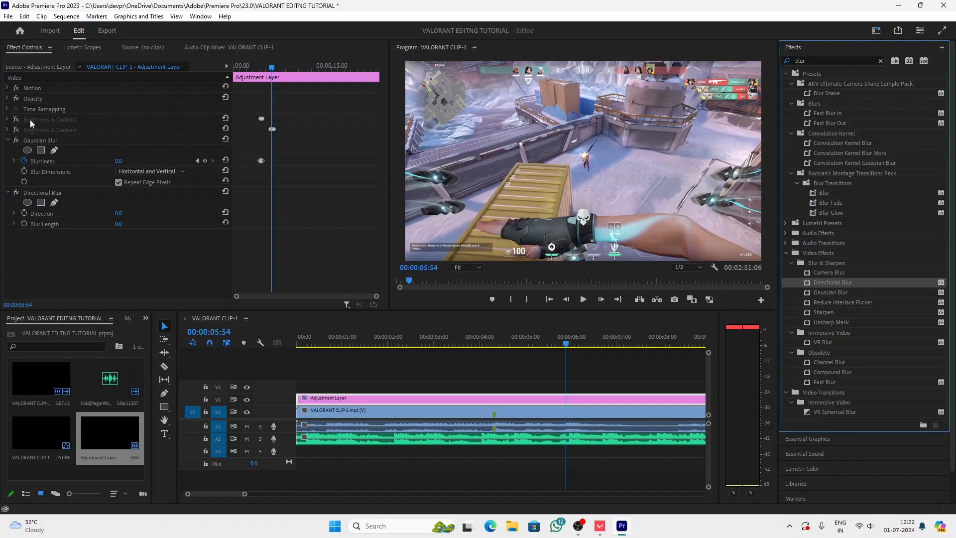
pyautogui.click(8, 140)
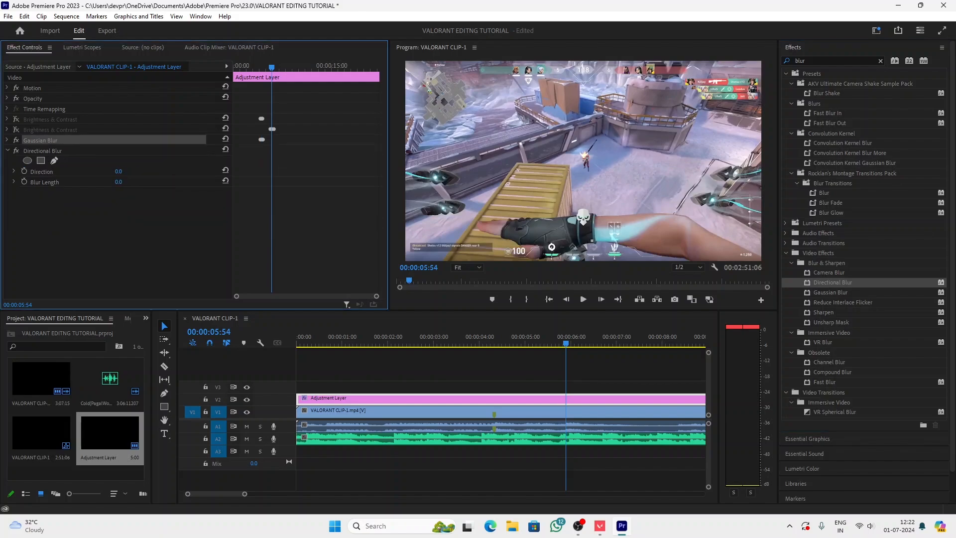
# Set Directional Blur's Direction to 4° and keyframe Blur Length at 10 on 00:00:05:54, with 0 at 00:00:05:36 and after the kill.
pyautogui.moveTo(118, 171); pyautogui.dragTo(121, 171)
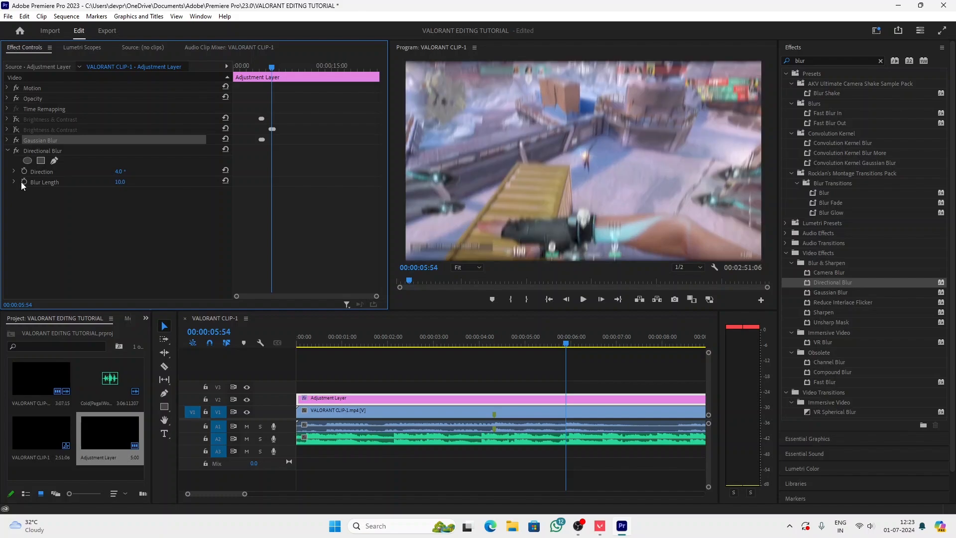
pyautogui.click(22, 182)
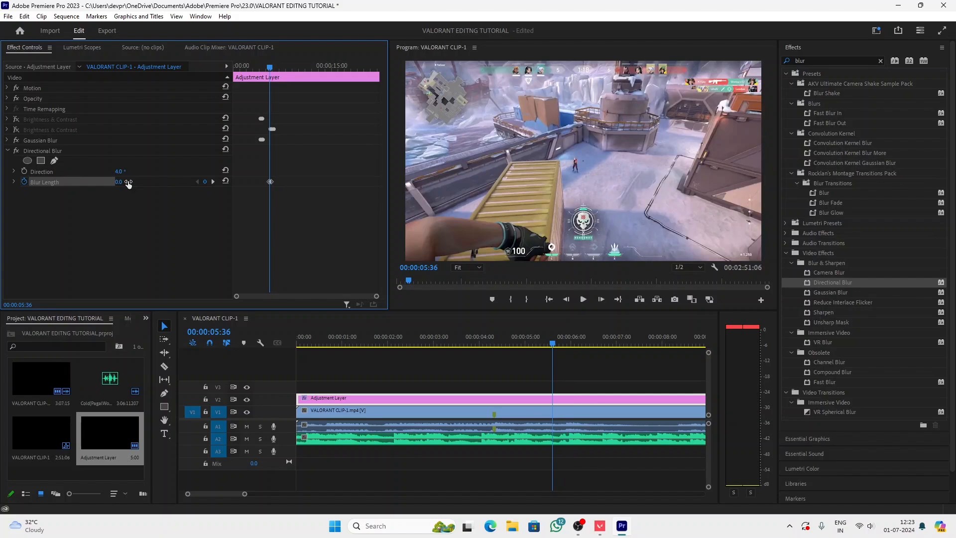
pyautogui.press('space')
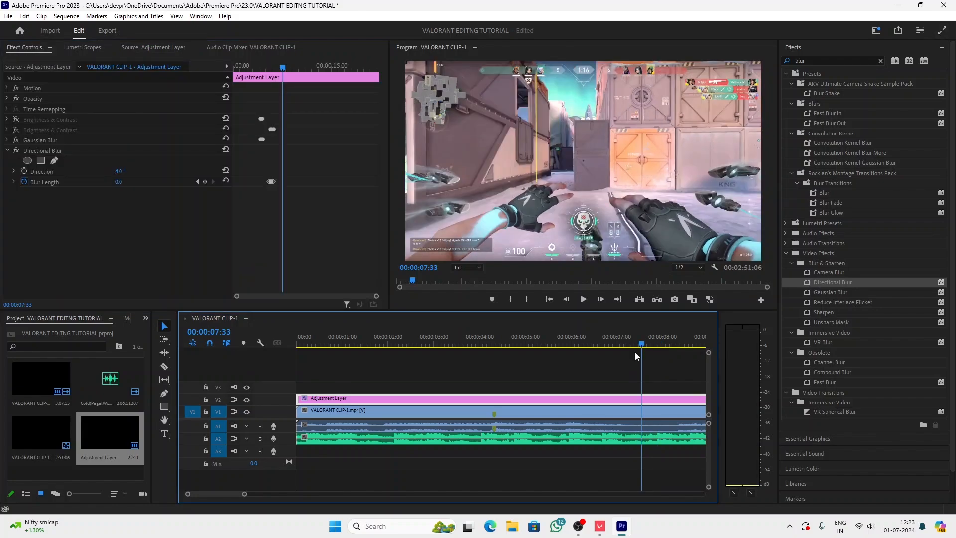
pyautogui.moveTo(635, 351); pyautogui.dragTo(553, 372)
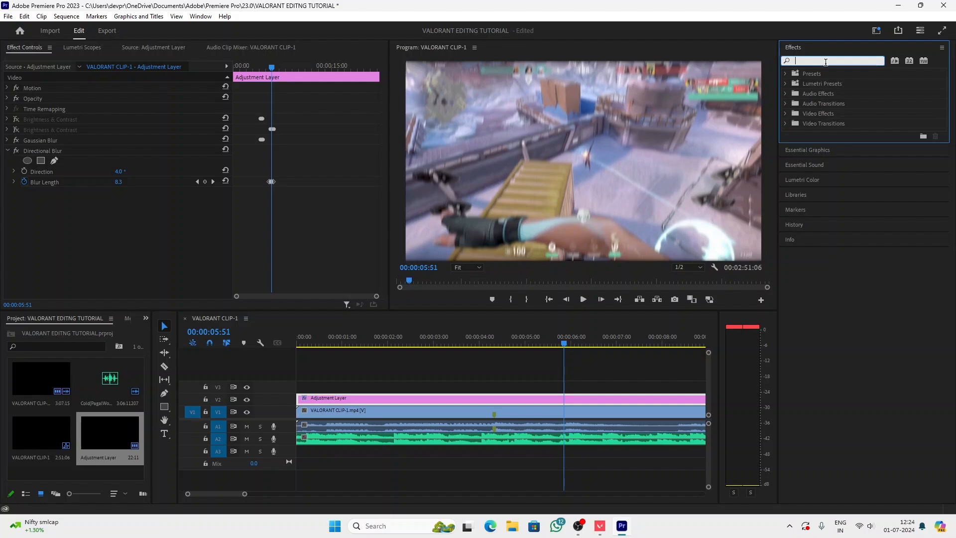
# Search the effects for "lens distortion", apply Lens Distortion to the adjustment layer and go to the first marked kill at 00:00:04:19.
pyautogui.write('lens distortion')
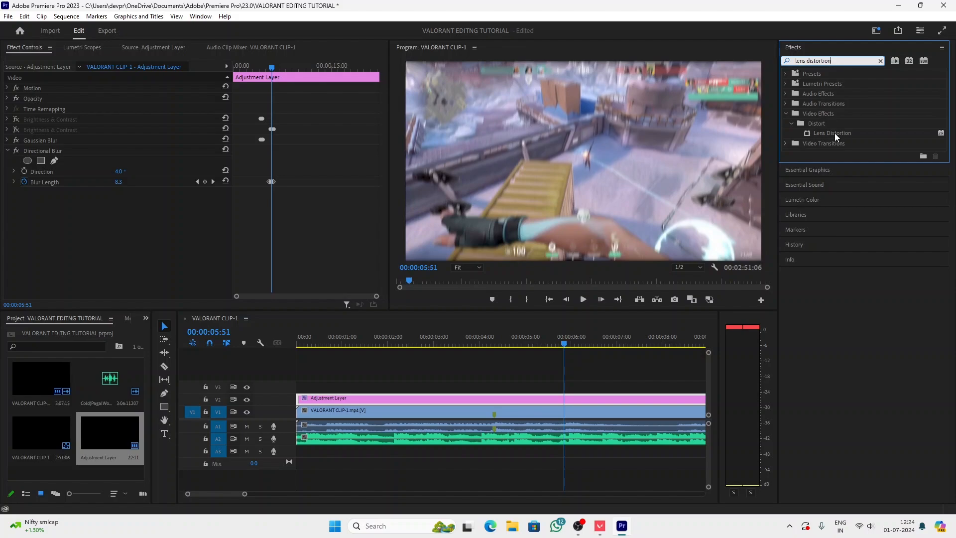
pyautogui.moveTo(834, 133); pyautogui.dragTo(564, 401)
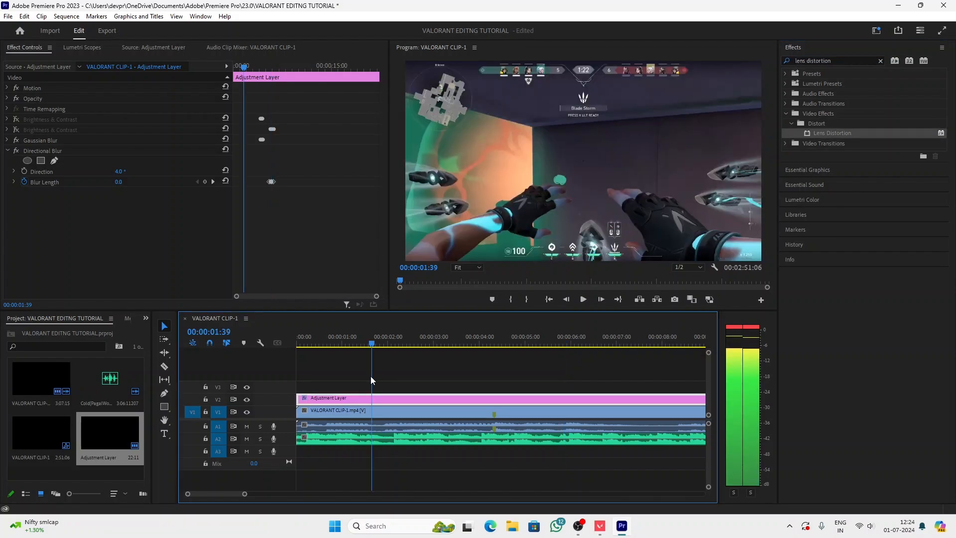
pyautogui.moveTo(371, 376); pyautogui.dragTo(374, 378)
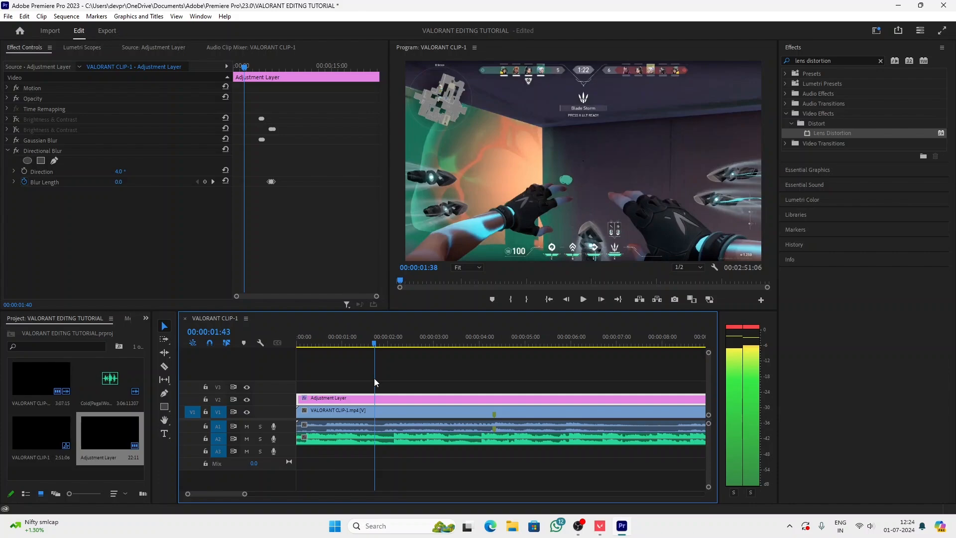
pyautogui.click(494, 344)
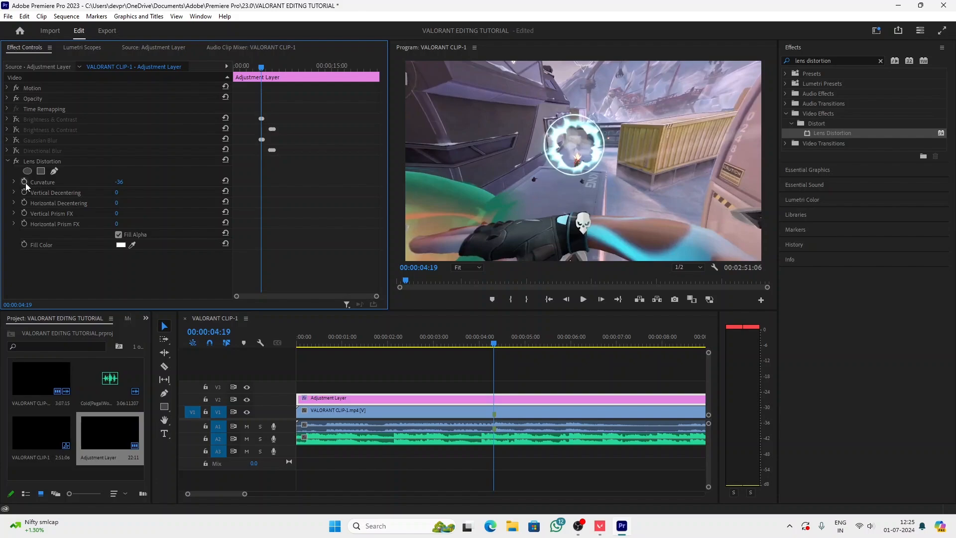
# Keyframe Lens Distortion's Curvature at -40 on the first kill and 0 at 00:00:04:34, and play back the pulse.
pyautogui.moveTo(119, 182); pyautogui.dragTo(117, 183)
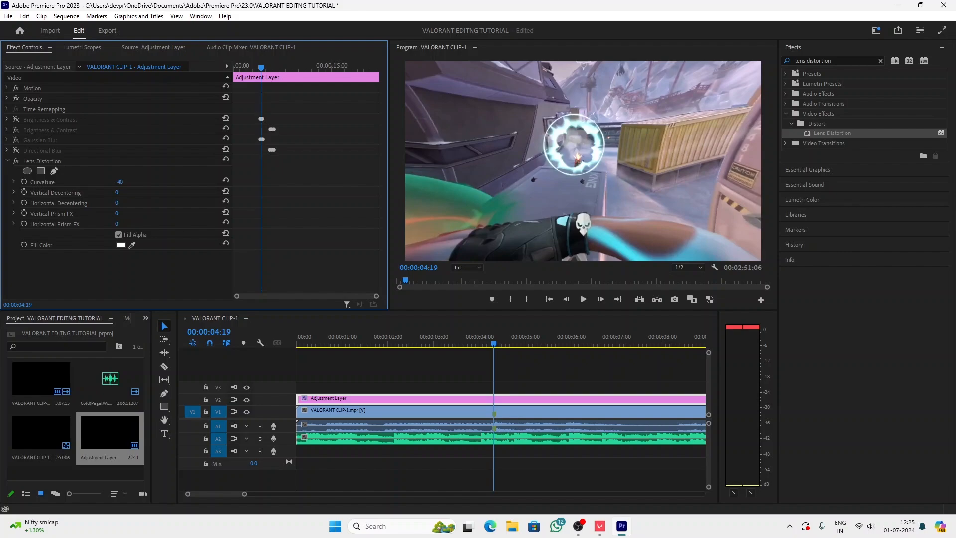
pyautogui.press('Right')
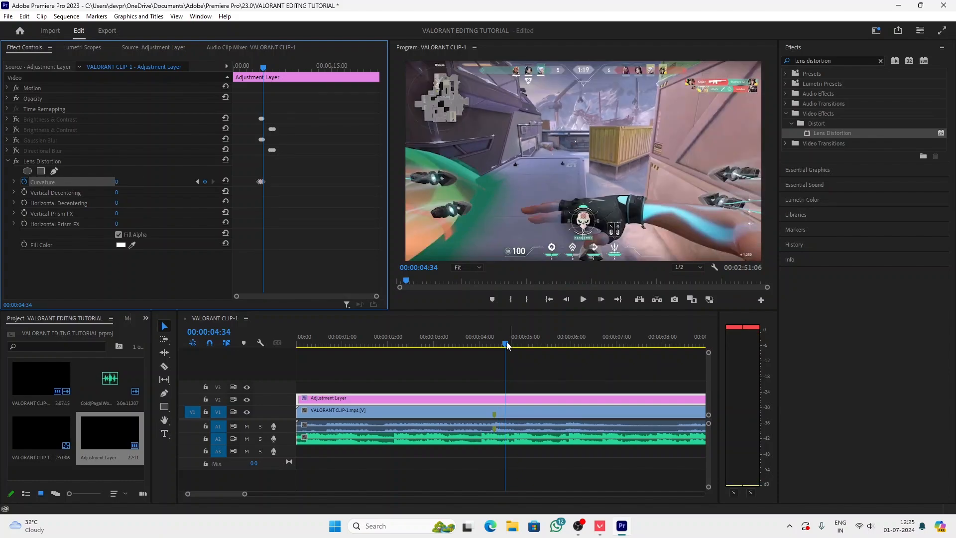
pyautogui.click(485, 357)
pyautogui.press('space')
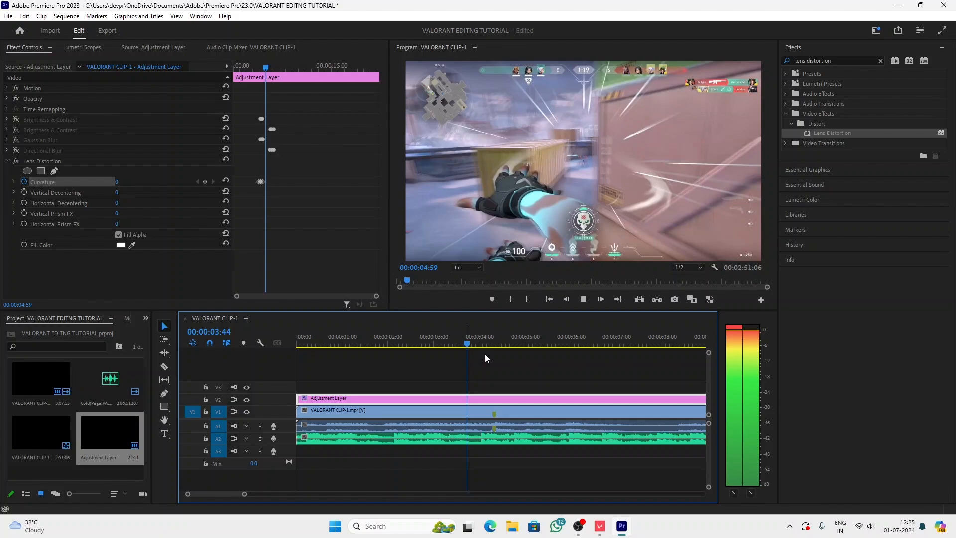
# Add a marker to the gameplay clip at the second kill, 00:00:05:54.
pyautogui.click(566, 357)
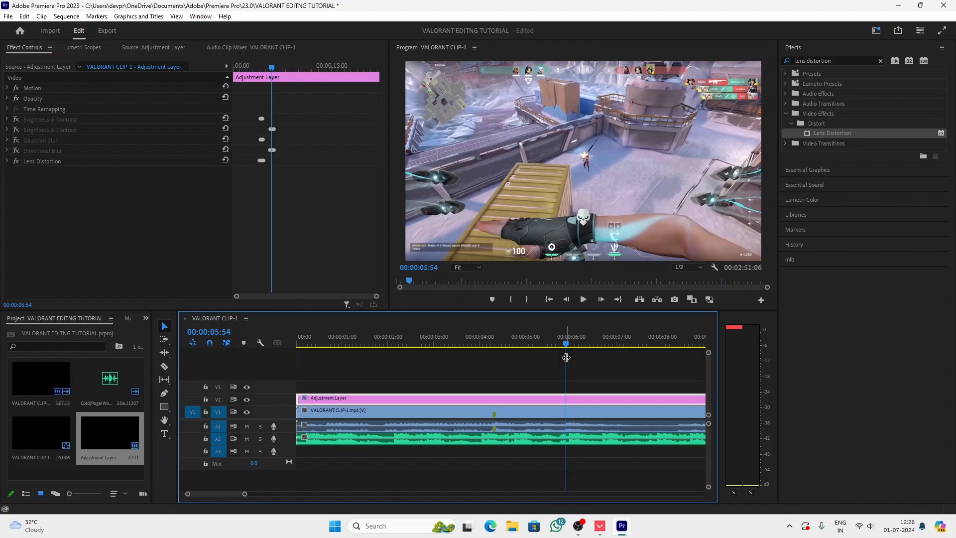
pyautogui.click(693, 98)
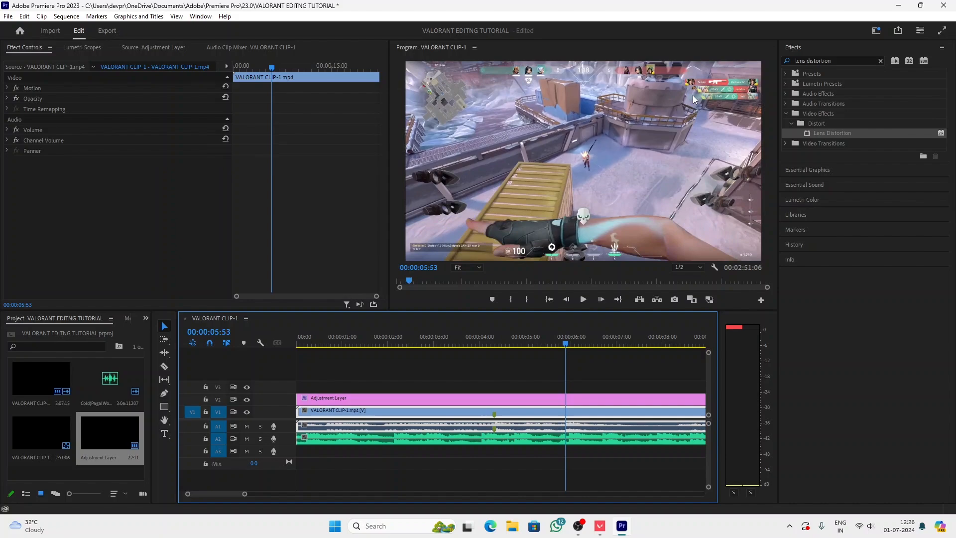
pyautogui.press('Right')
pyautogui.press('m')
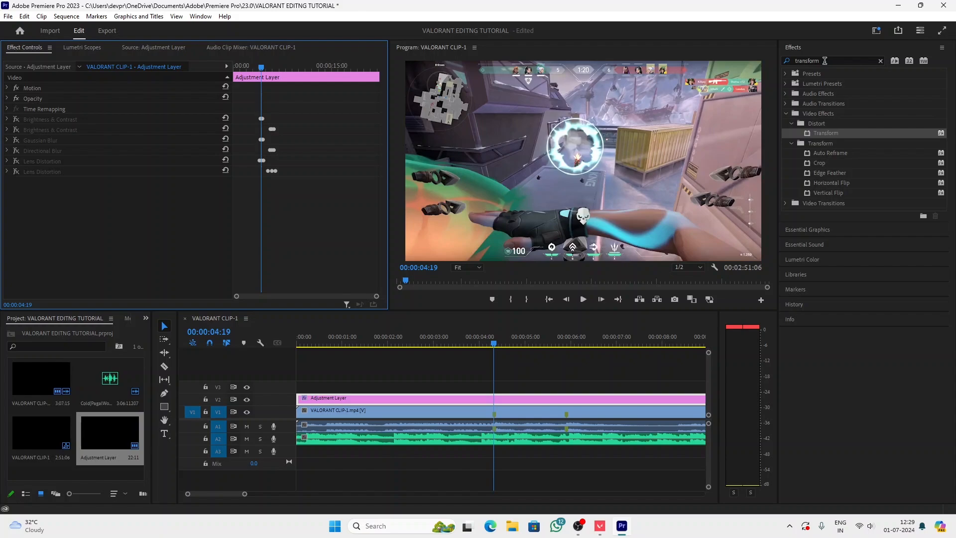
pyautogui.moveTo(826, 133); pyautogui.dragTo(832, 138)
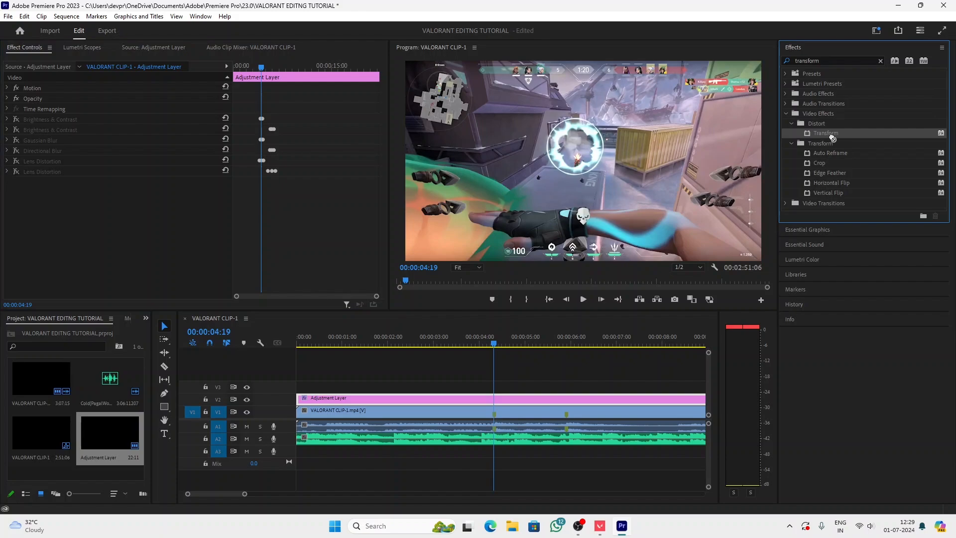
pyautogui.moveTo(833, 138); pyautogui.dragTo(123, 169)
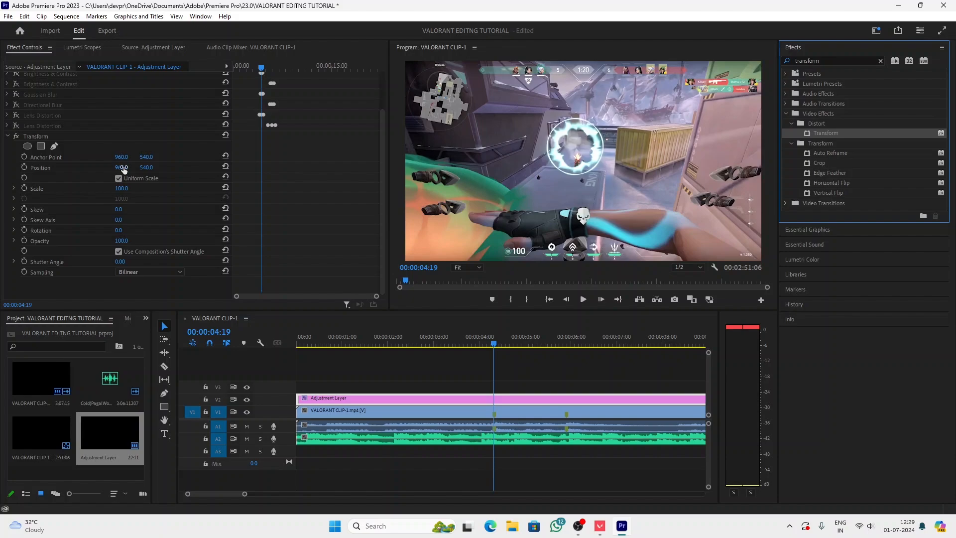
pyautogui.moveTo(122, 189); pyautogui.dragTo(137, 192)
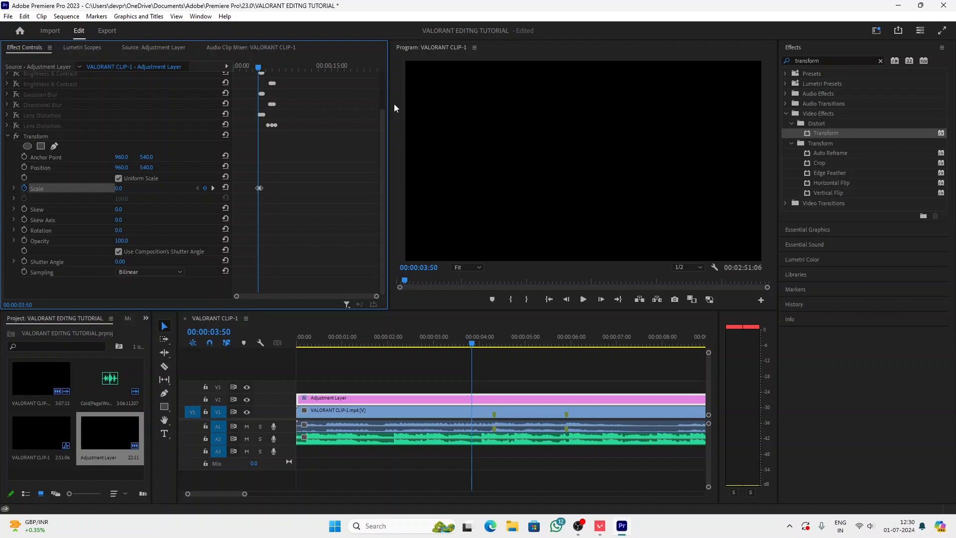
pyautogui.press('Down')
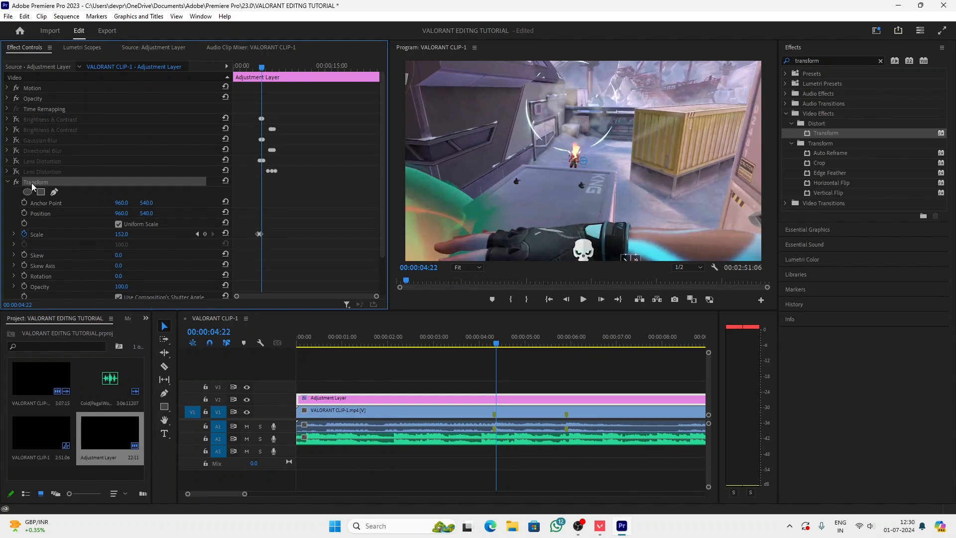
pyautogui.press('Delete')
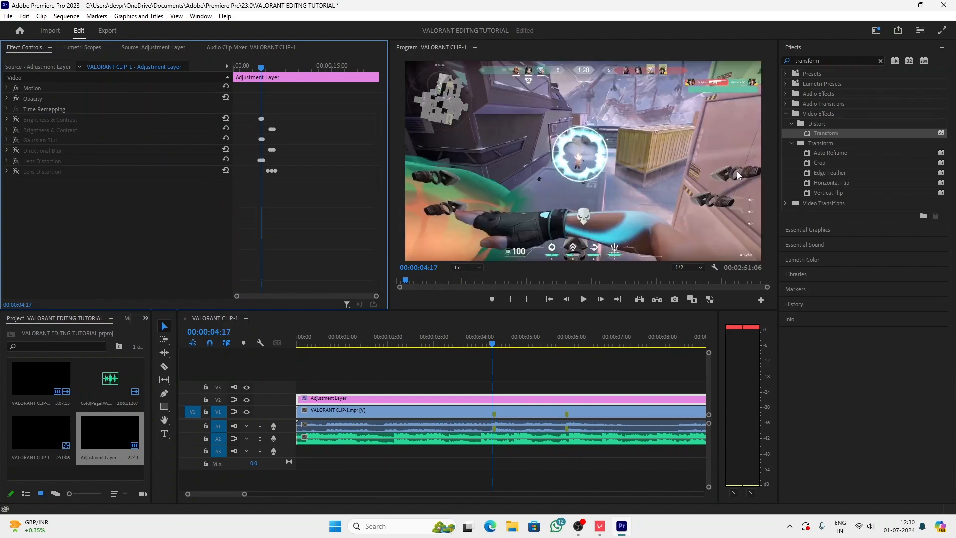
# Apply Transform to the adjustment layer and keyframe its Scale at 160 near the first marked kill, returning to 100 after it.
pyautogui.press('Left')
pyautogui.press('Left')
pyautogui.press('Left')
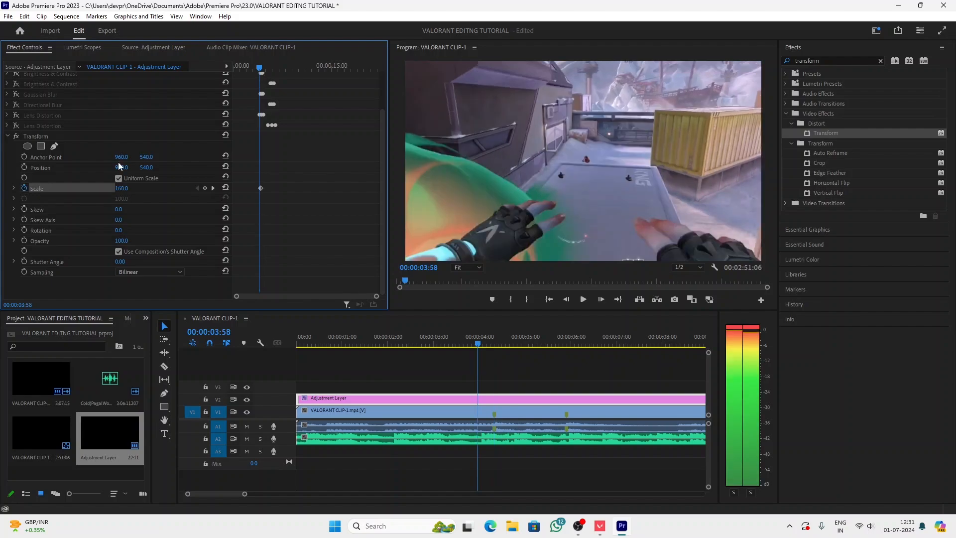
pyautogui.hotkey('shift', 'Left')
pyautogui.hotkey('shift', 'Left')
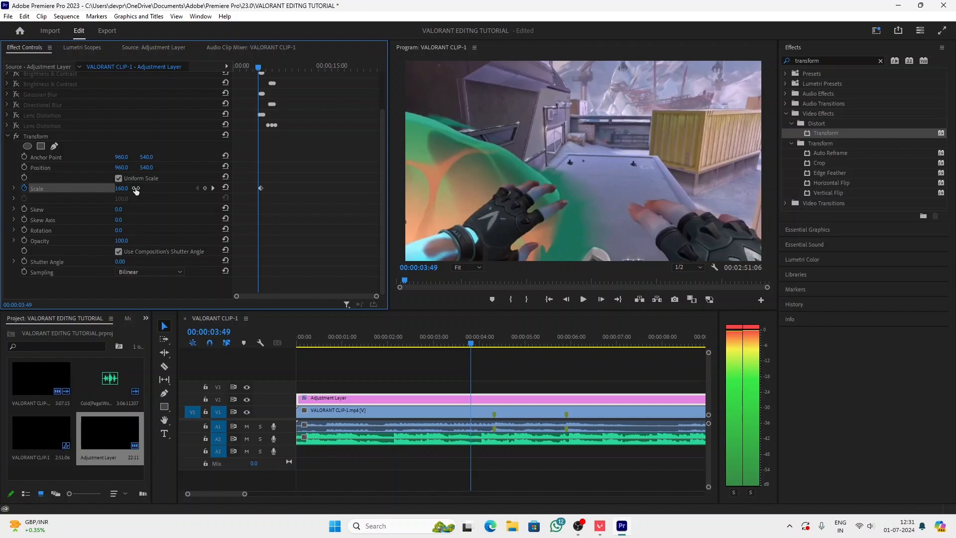
pyautogui.moveTo(135, 191); pyautogui.dragTo(128, 190)
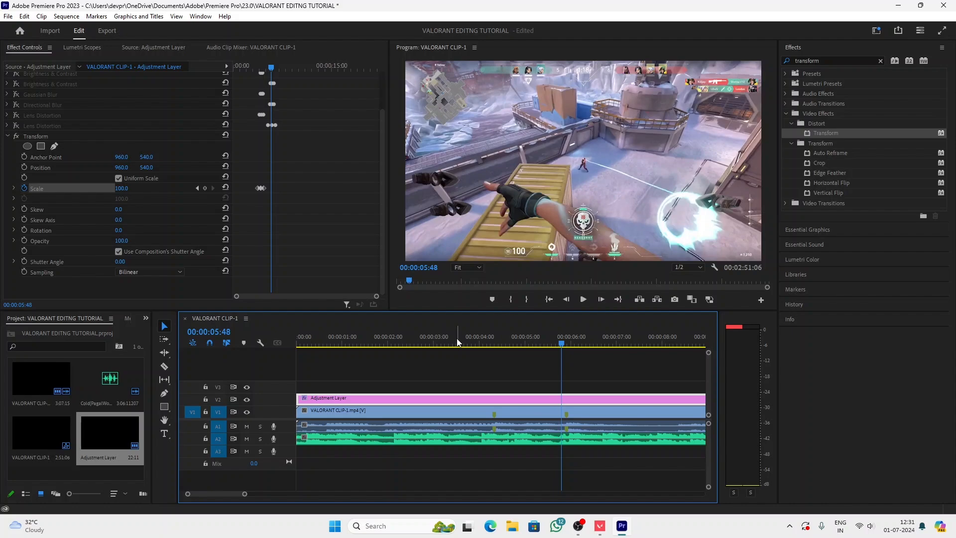
# Add another Transform to the adjustment layer for the second marked kill, with a Scale keyframe of 50 at 00:00:05:46.
pyautogui.press('Right')
pyautogui.press('Right')
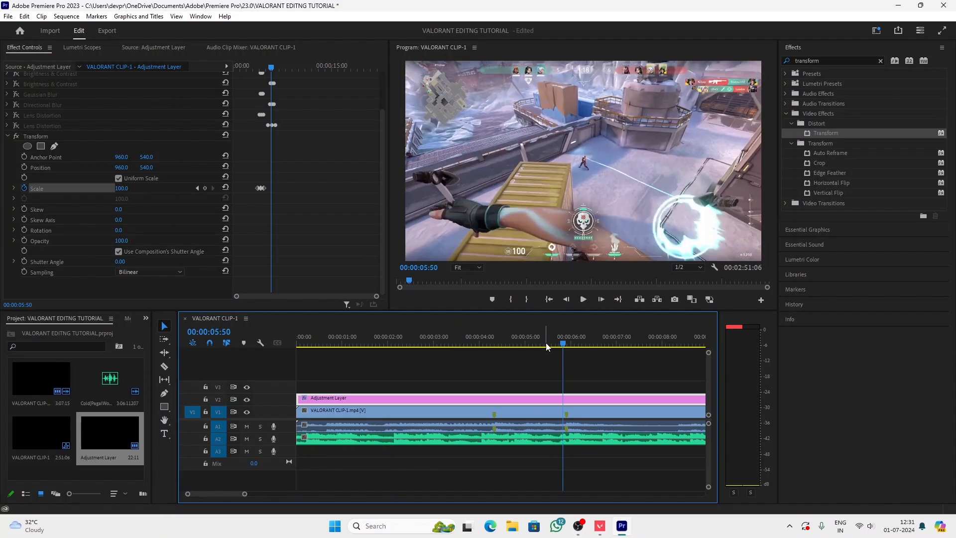
pyautogui.press('Right')
pyautogui.press('Right')
pyautogui.press('Right')
pyautogui.press('Right')
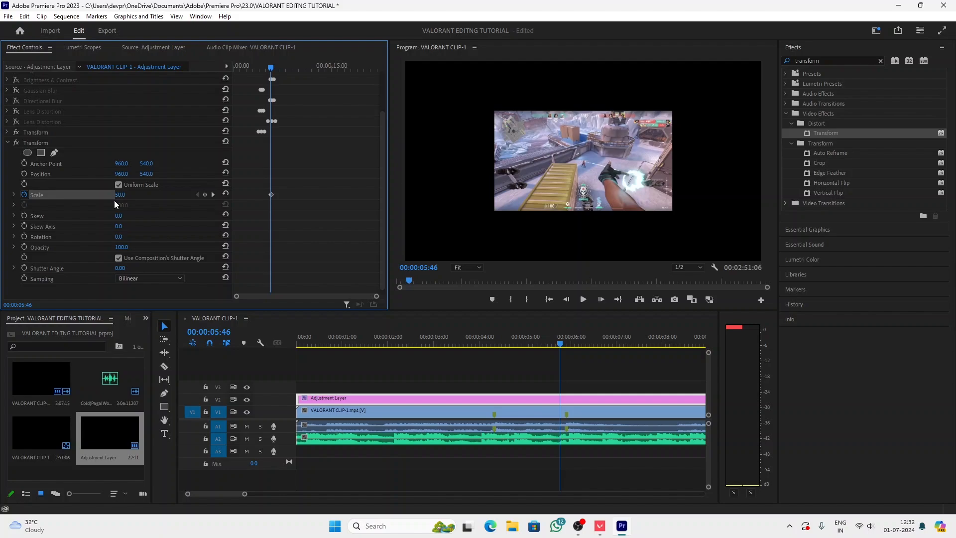
pyautogui.press('space')
pyautogui.press('Left')
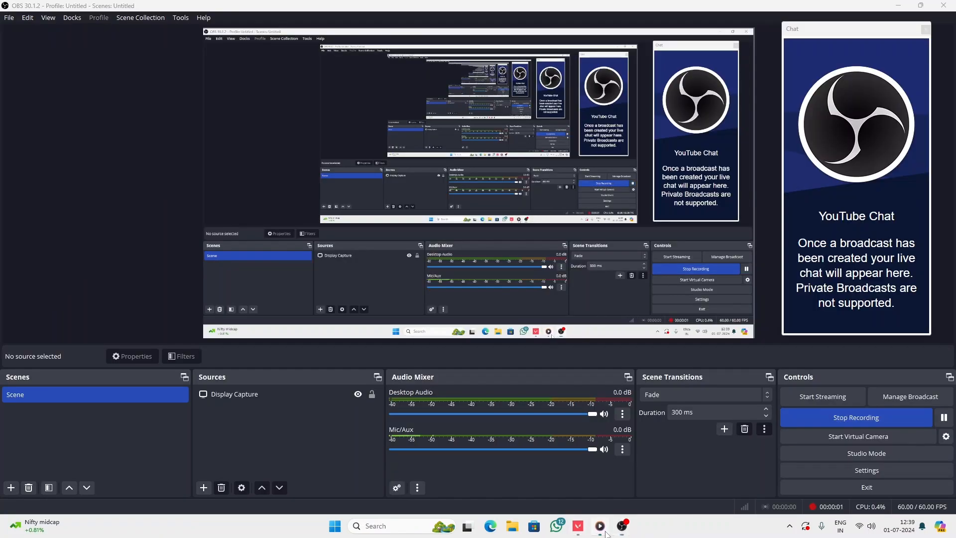
# Switch to Media Player and play the exported clip VALORANT CLIP-1_1 to review the finished effects.
pyautogui.click(608, 533)
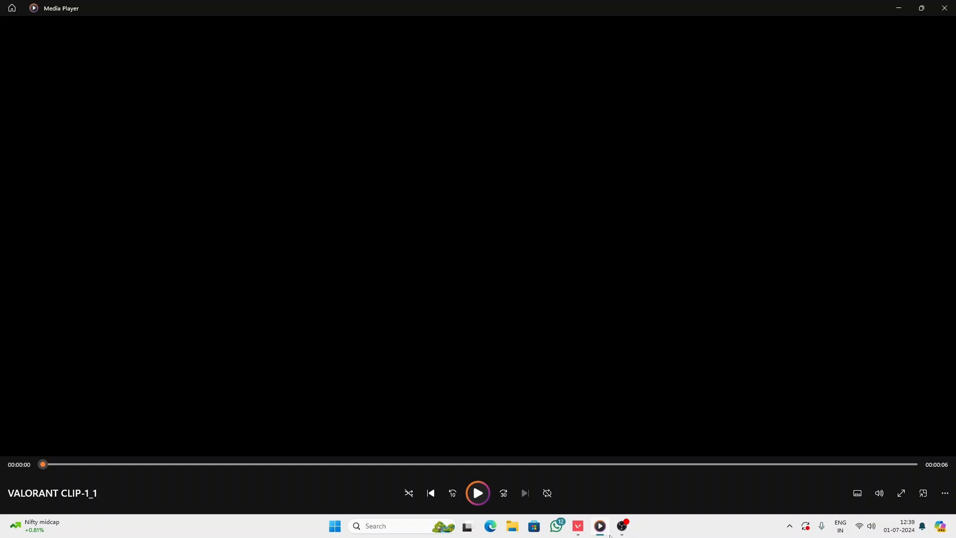
pyautogui.click(418, 423)
pyautogui.click(418, 419)
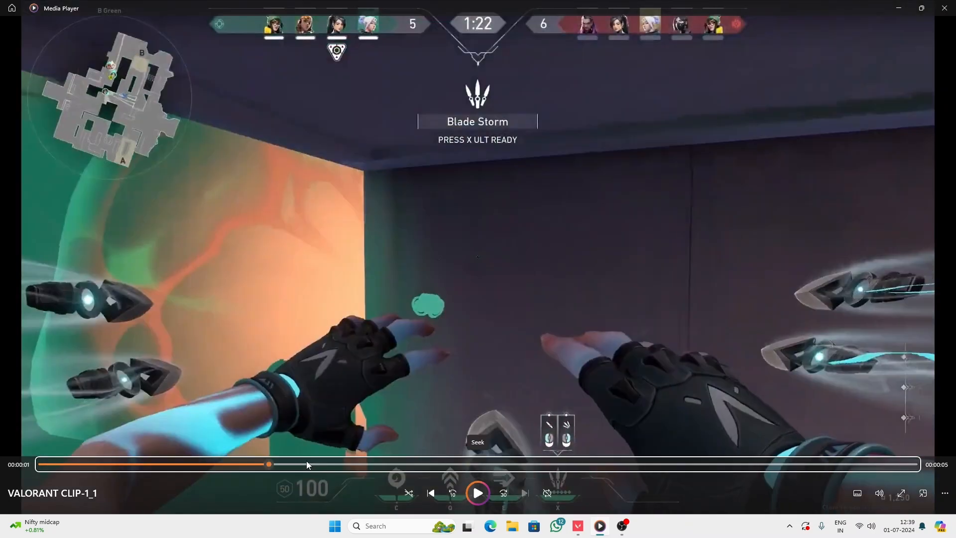
# Scrub forward and back through VALORANT CLIP-1_1 to examine the brightness, blur, lens distortion and scale effects around both kills.
pyautogui.moveTo(278, 466); pyautogui.dragTo(605, 481)
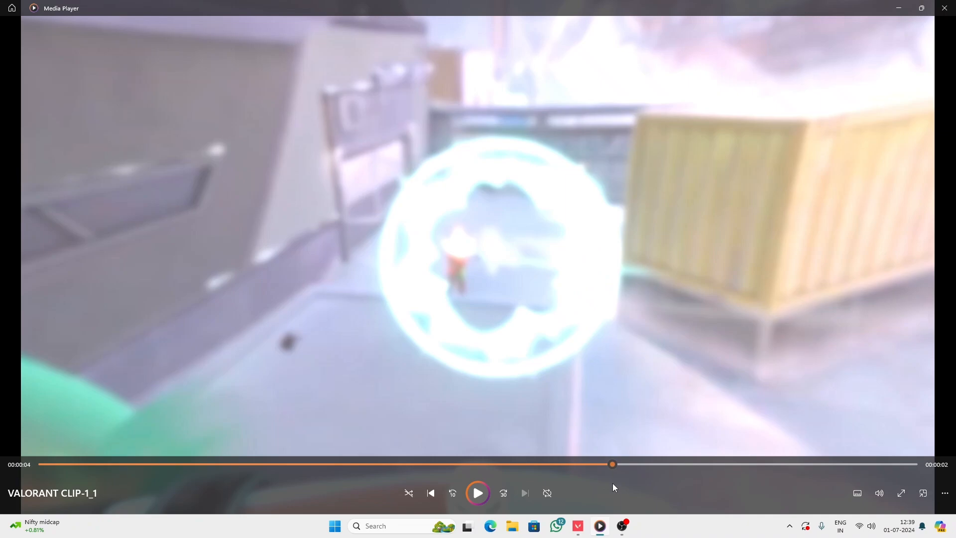
pyautogui.moveTo(612, 483); pyautogui.dragTo(802, 486)
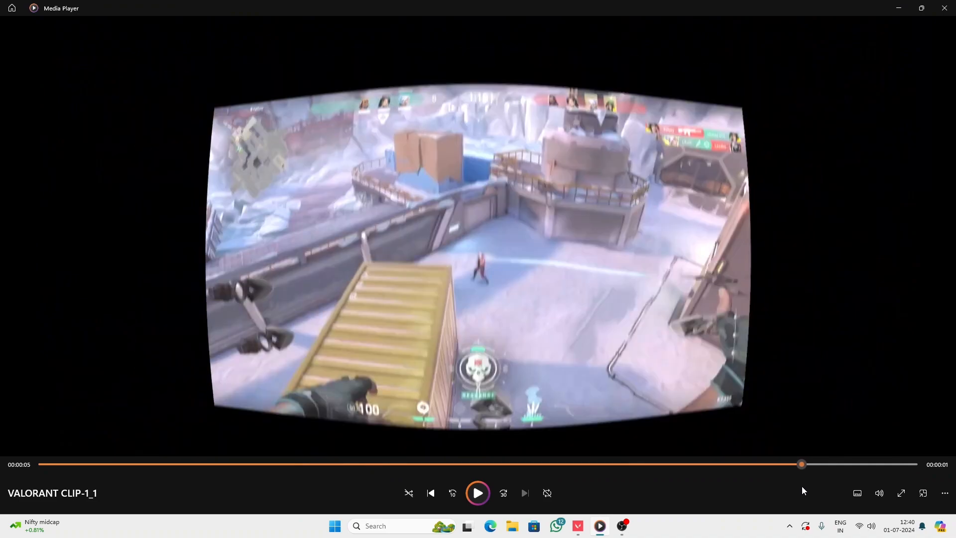
pyautogui.moveTo(801, 486); pyautogui.dragTo(877, 488)
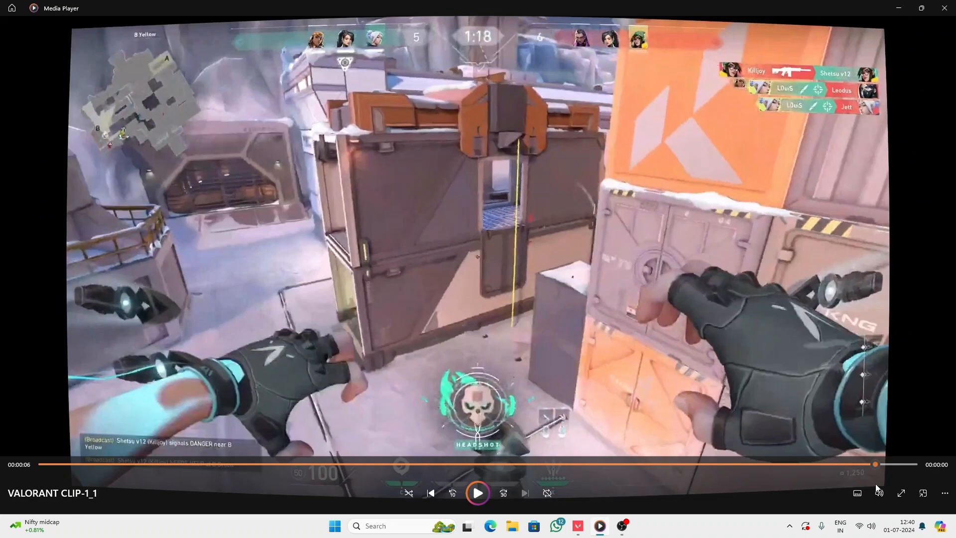
pyautogui.moveTo(878, 488); pyautogui.dragTo(744, 490)
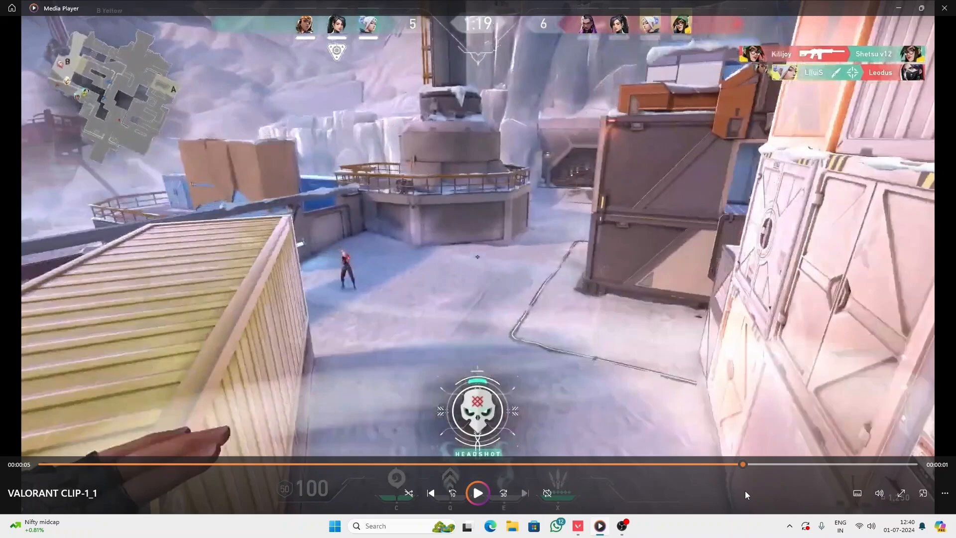
pyautogui.moveTo(745, 491); pyautogui.dragTo(633, 497)
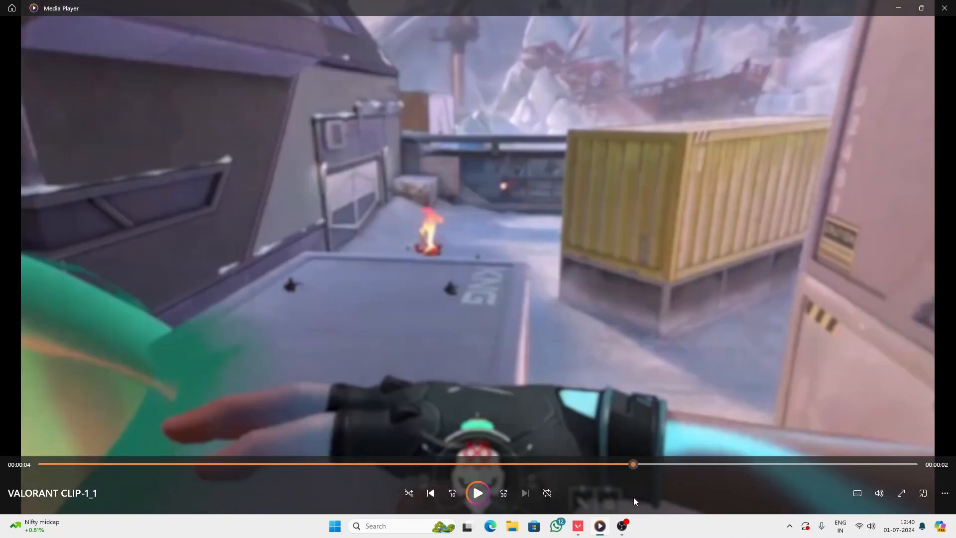
pyautogui.moveTo(633, 497); pyautogui.dragTo(594, 498)
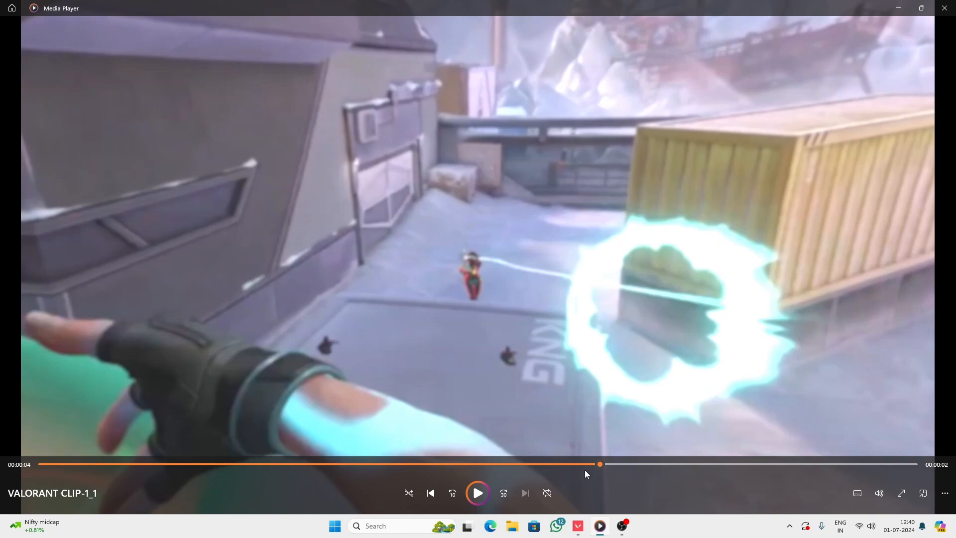